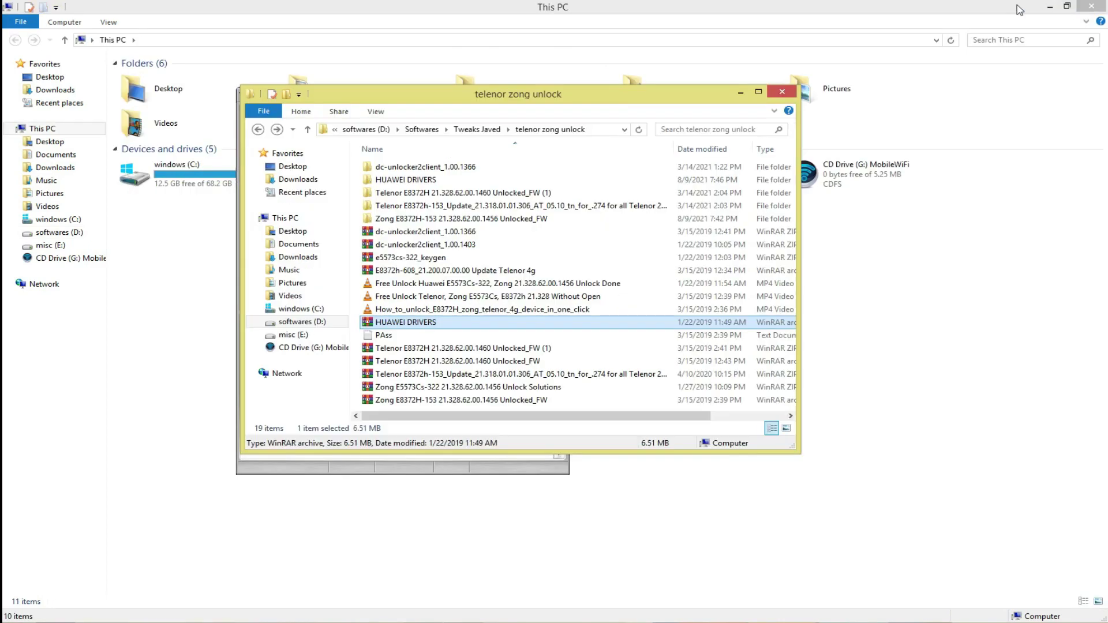
- Close the telenor zong unlock folder window and return to DC-Unlocker
{"action": "left_click", "coordinate": [741, 93]}
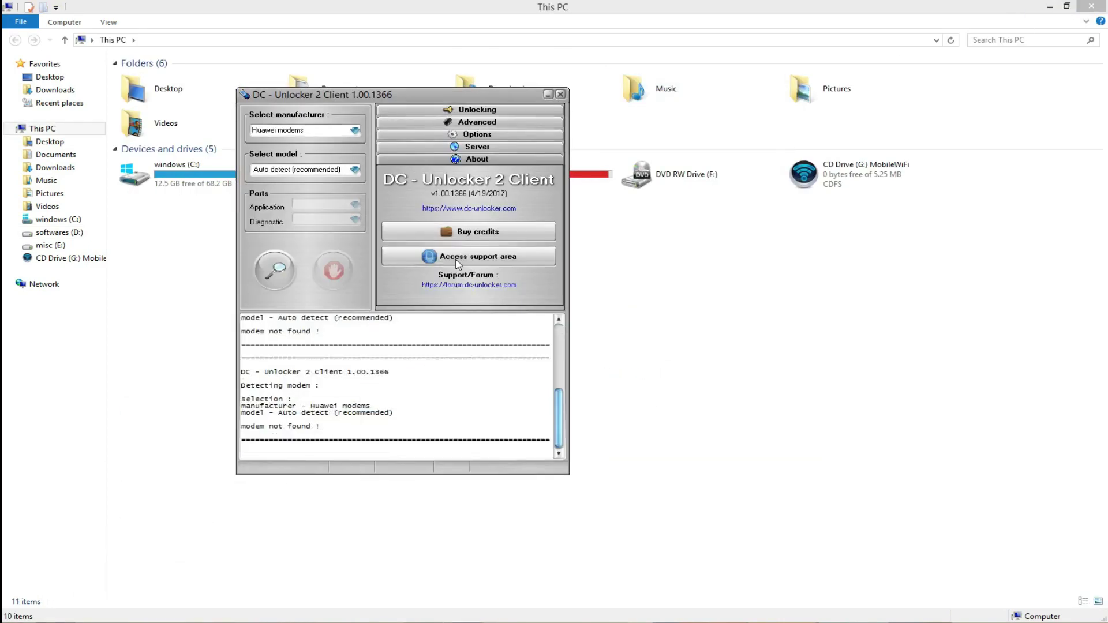
{"action": "left_click", "coordinate": [691, 299]}
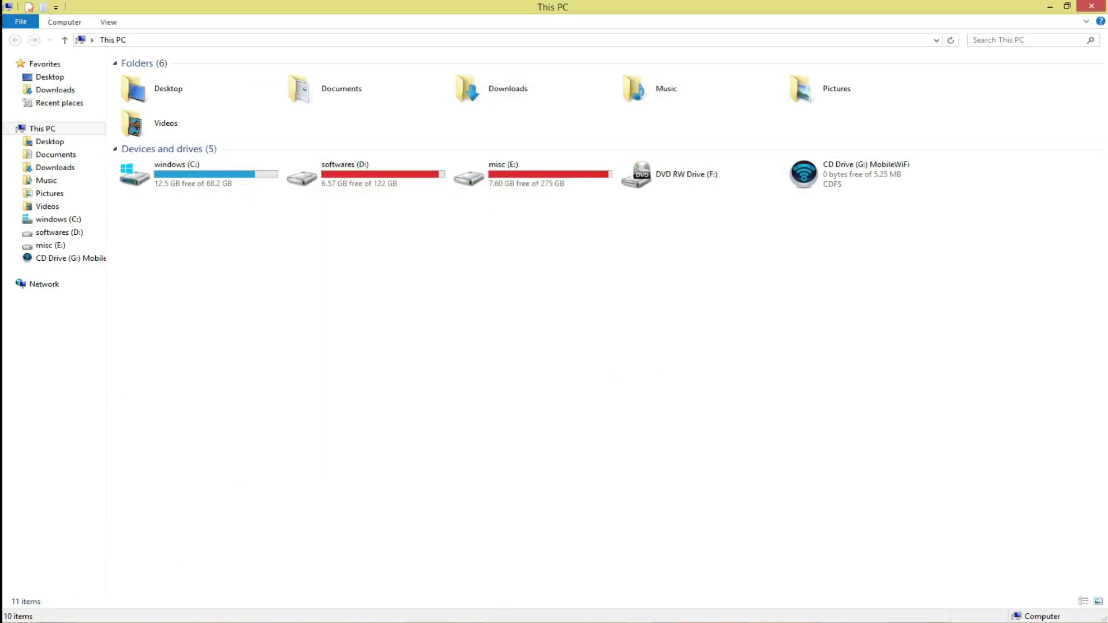
{"action": "key", "text": "alt+Tab"}
- Run modem detection twice; DC-Unlocker still reports modem not found
{"action": "left_click", "coordinate": [266, 272]}
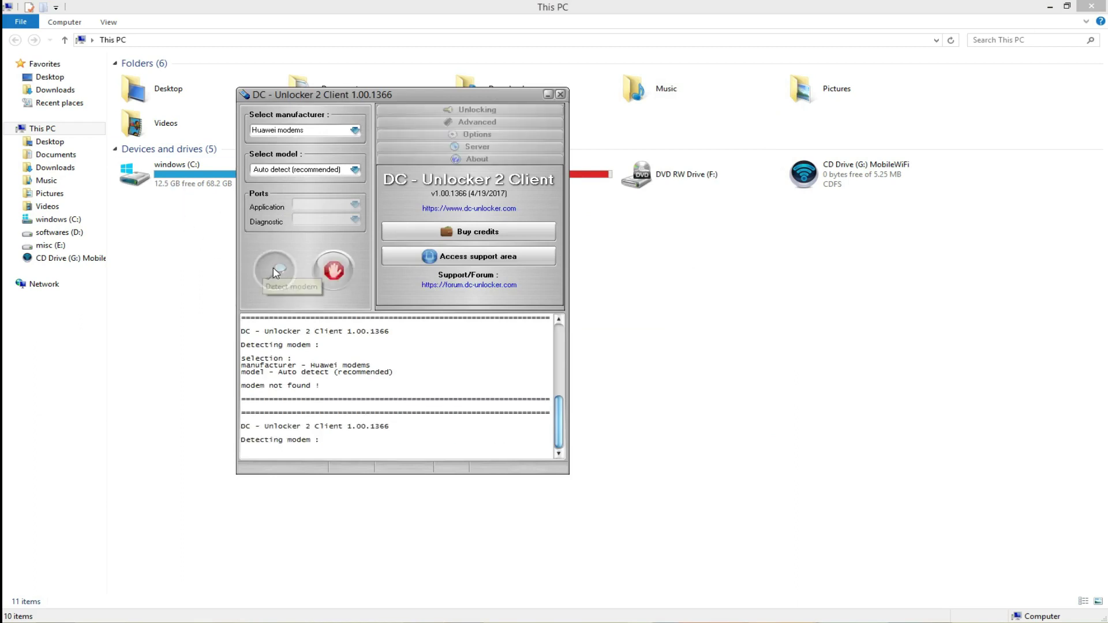
{"action": "left_click", "coordinate": [277, 272]}
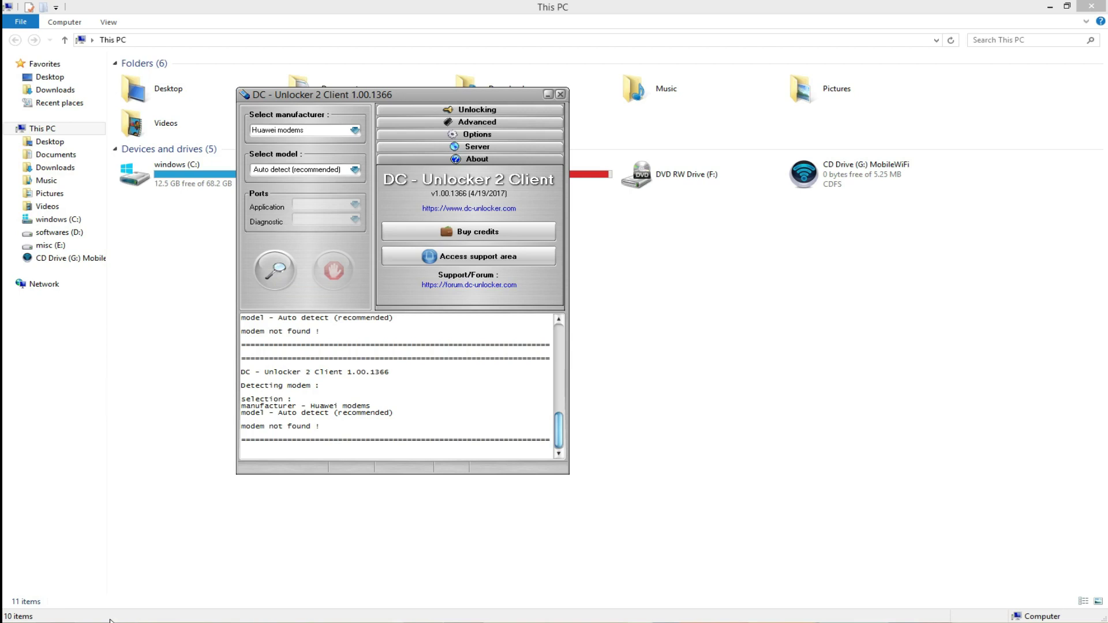
{"action": "left_click", "coordinate": [40, 129]}
- Open Device Manager from This PC properties and select HUAWEI_MOBILE under Other devices
{"action": "right_click", "coordinate": [41, 128]}
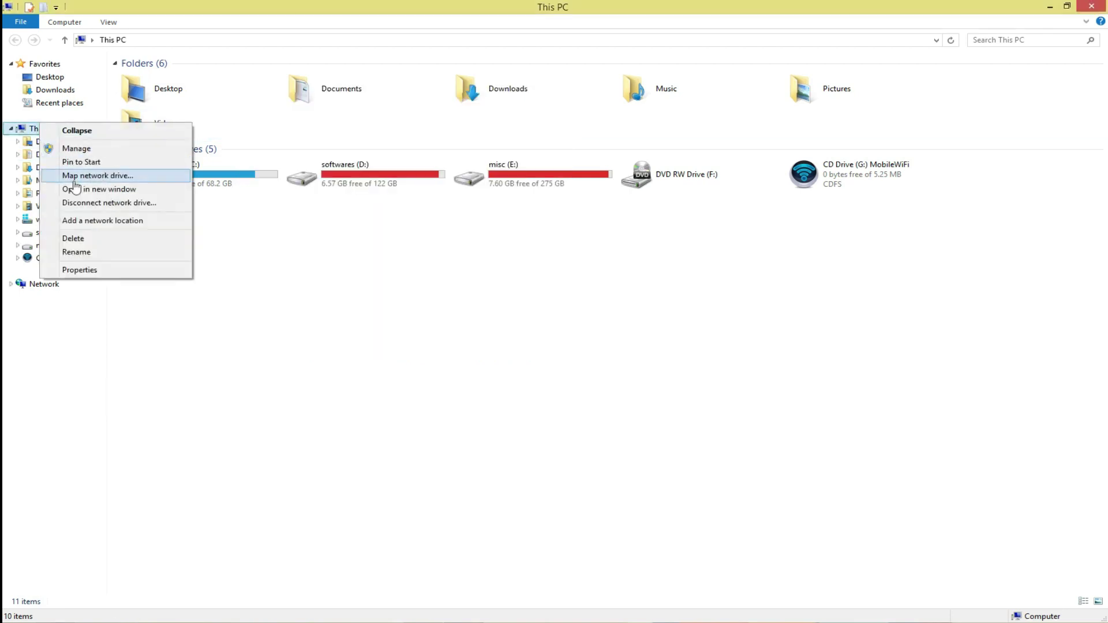
{"action": "left_click", "coordinate": [88, 272]}
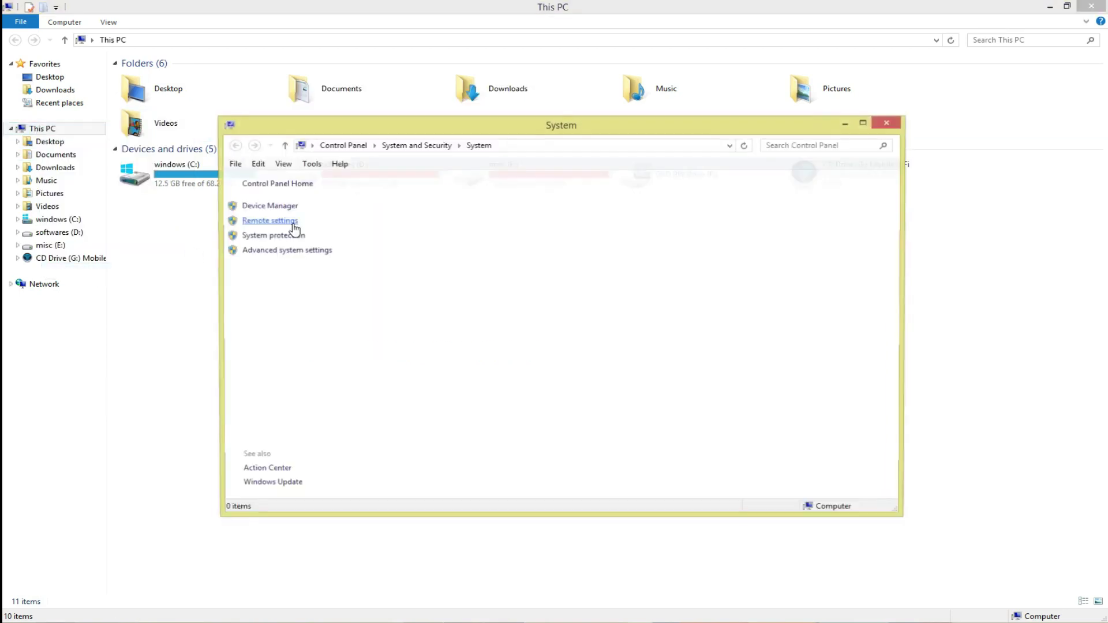
{"action": "left_click", "coordinate": [267, 206]}
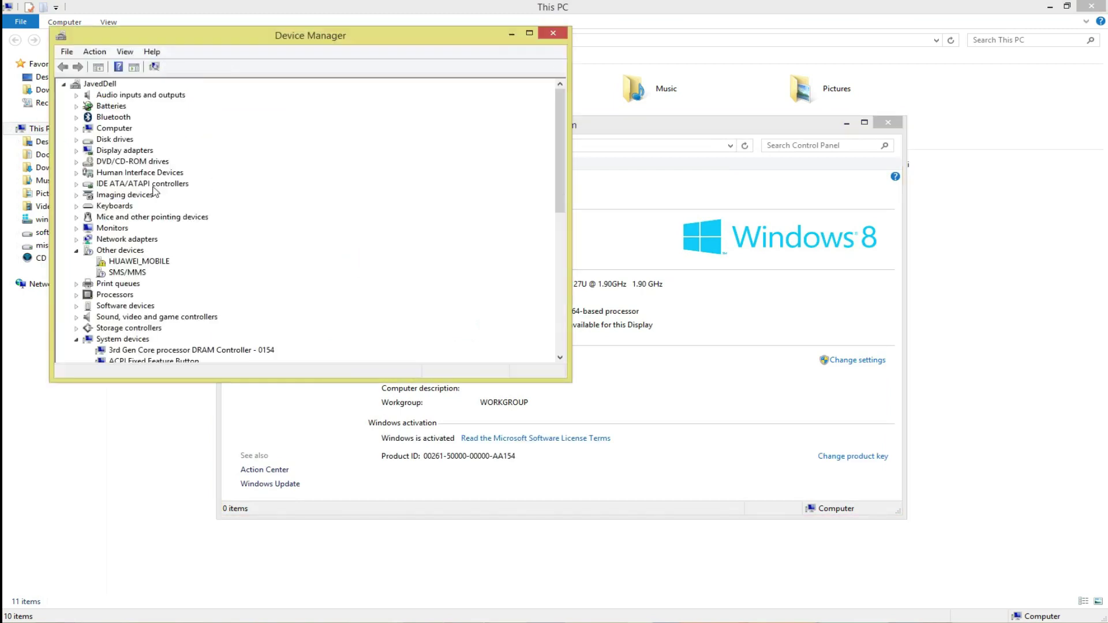
{"action": "left_click", "coordinate": [132, 267]}
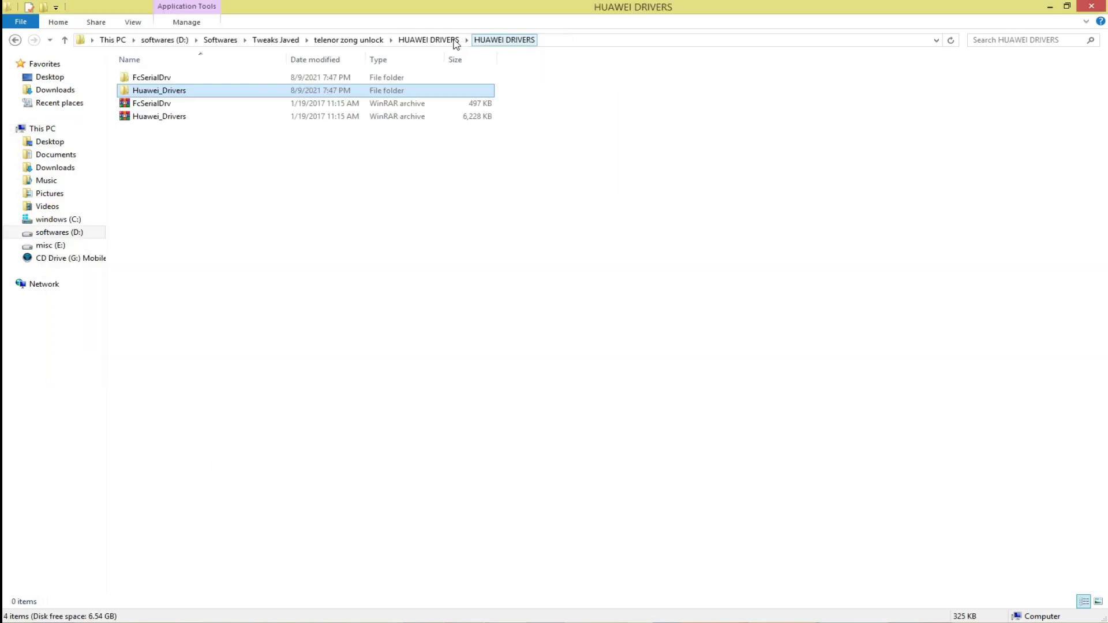
- Open the FcSerialDrv driver folder, then return to Device Manager
{"action": "left_click", "coordinate": [159, 78]}
{"action": "double_click", "coordinate": [159, 78]}
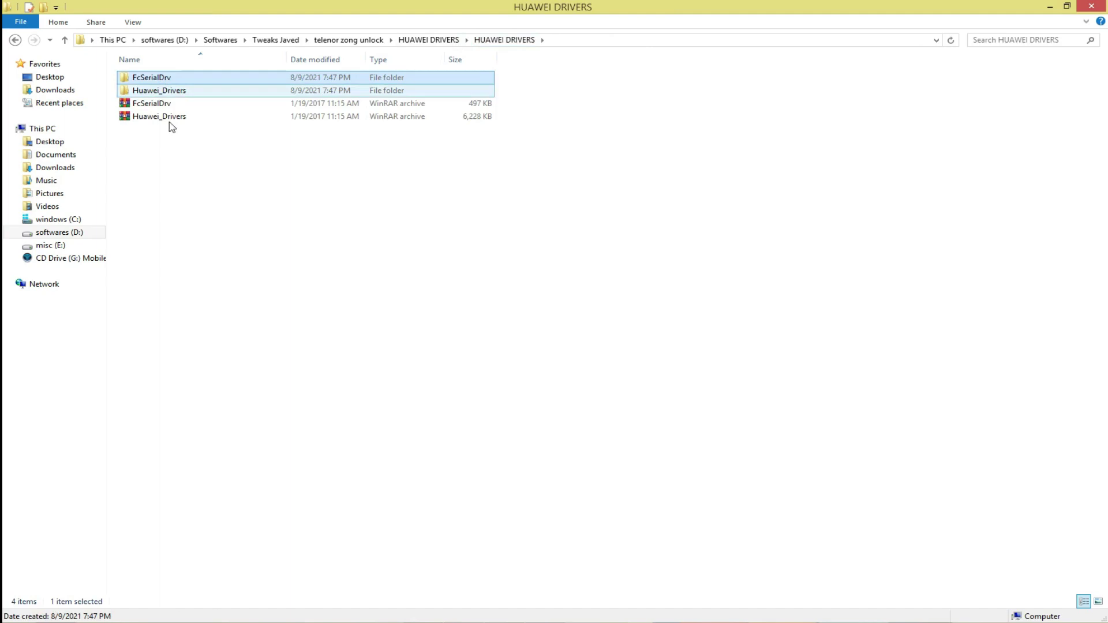
{"action": "key", "text": "alt+Tab"}
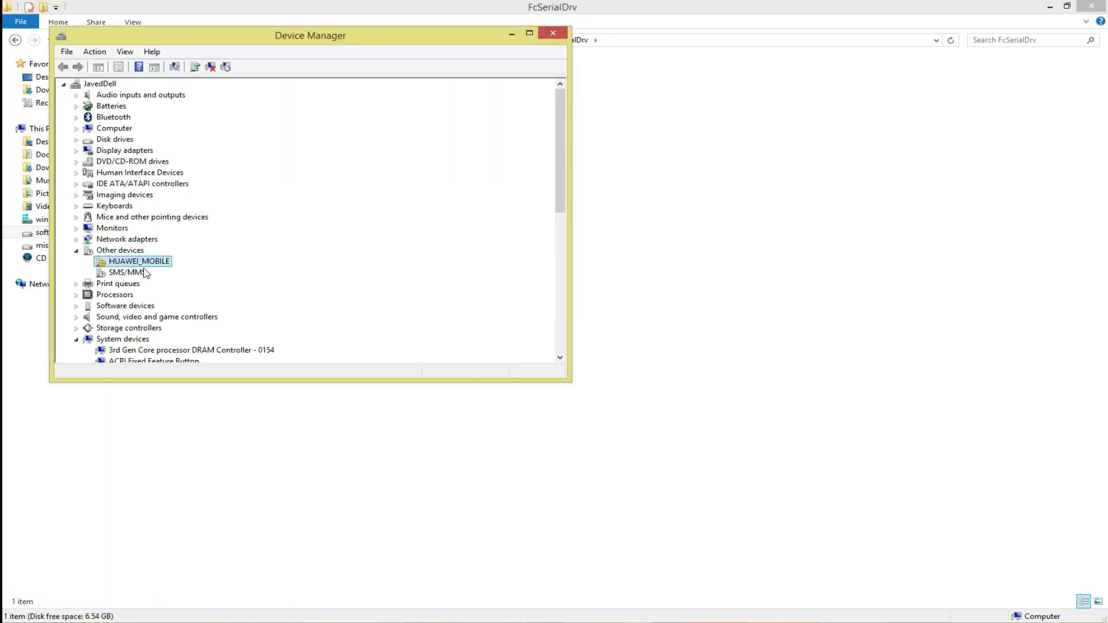
- Start a manual driver update for HUAWEI_MOBILE, browsing the computer for driver software
{"action": "right_click", "coordinate": [143, 265]}
{"action": "left_click", "coordinate": [169, 273]}
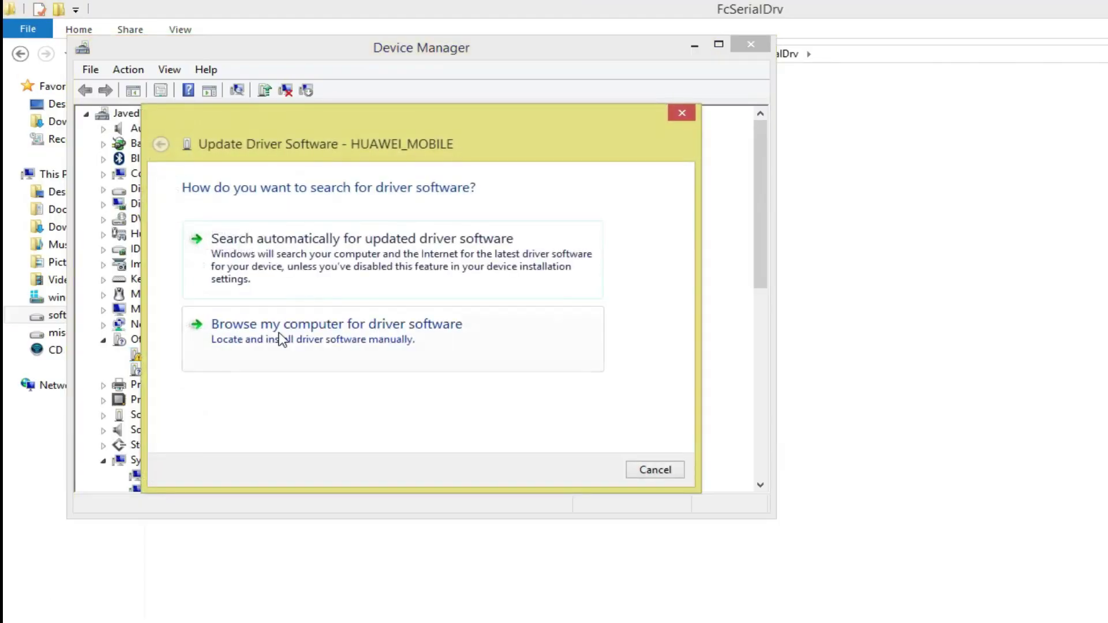
{"action": "left_click", "coordinate": [281, 326]}
{"action": "left_click", "coordinate": [572, 254]}
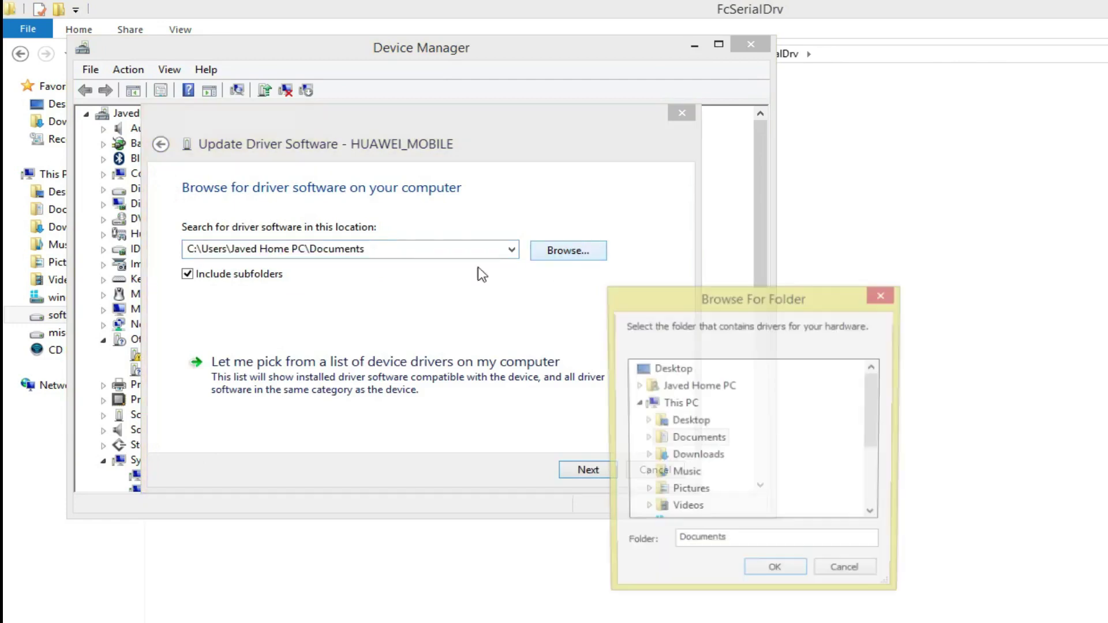
- Choose D:\Softwares\Tweaks Javed\telenor zong unlock\HUAWEI DRIVERS as the driver search folder
{"action": "left_click", "coordinate": [875, 492]}
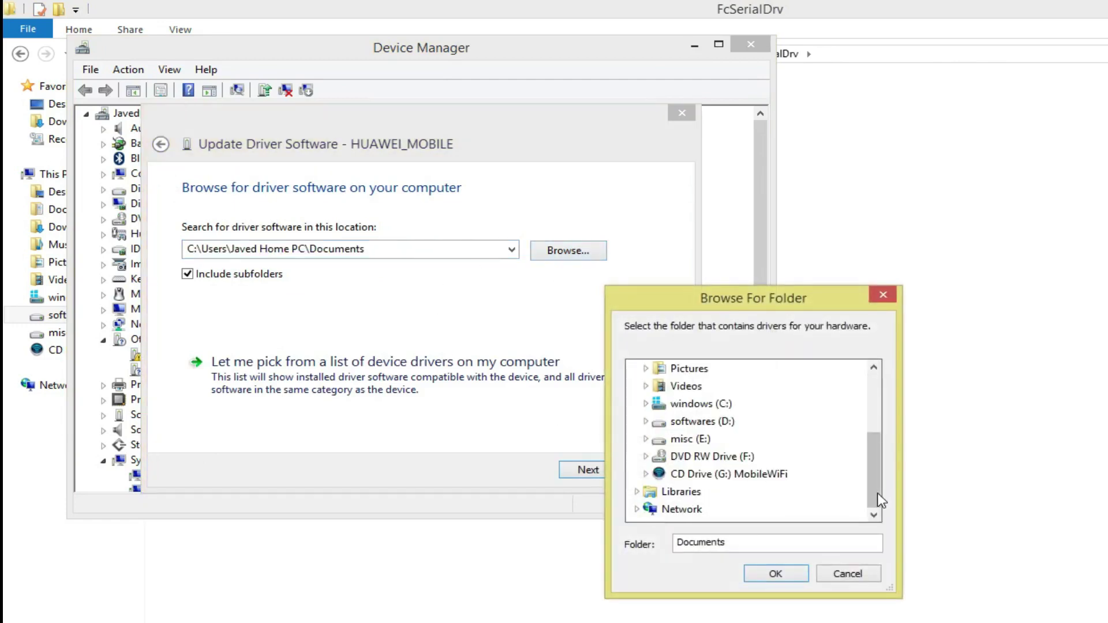
{"action": "left_click", "coordinate": [703, 422]}
{"action": "scroll", "coordinate": [721, 448], "scroll_direction": "down", "scroll_amount": 1}
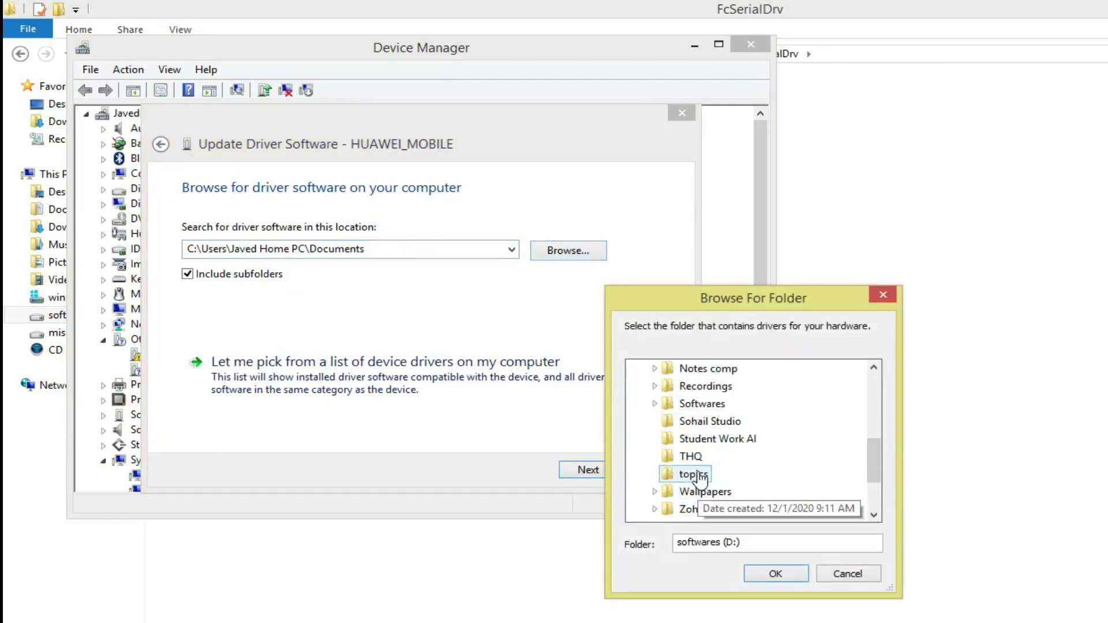
{"action": "left_click", "coordinate": [702, 404]}
{"action": "scroll", "coordinate": [713, 441], "scroll_direction": "down", "scroll_amount": 6}
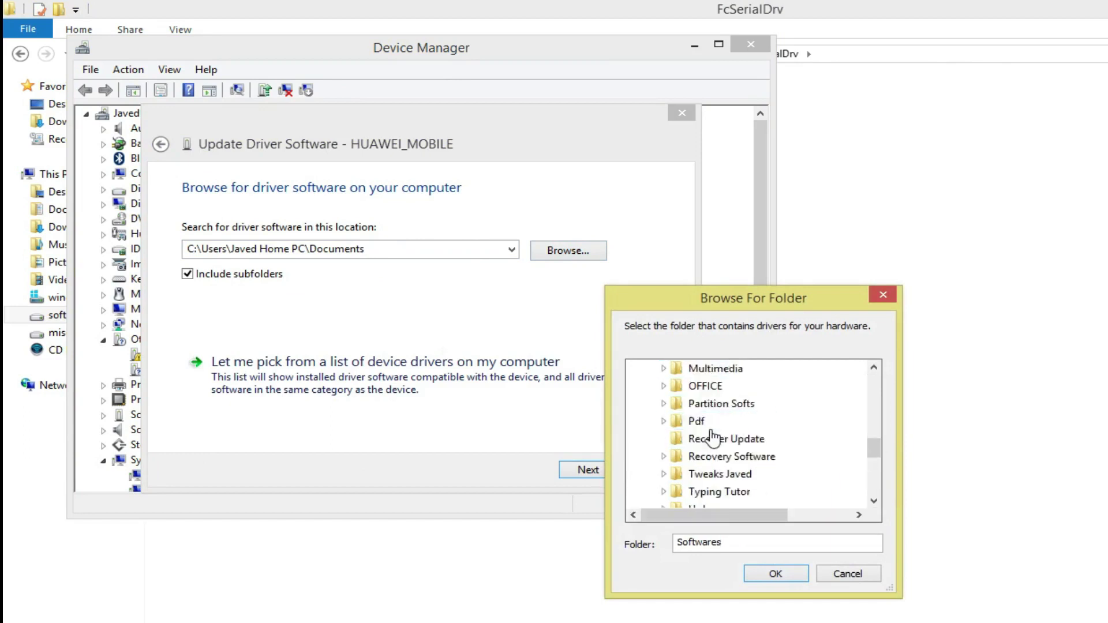
{"action": "left_click", "coordinate": [719, 370]}
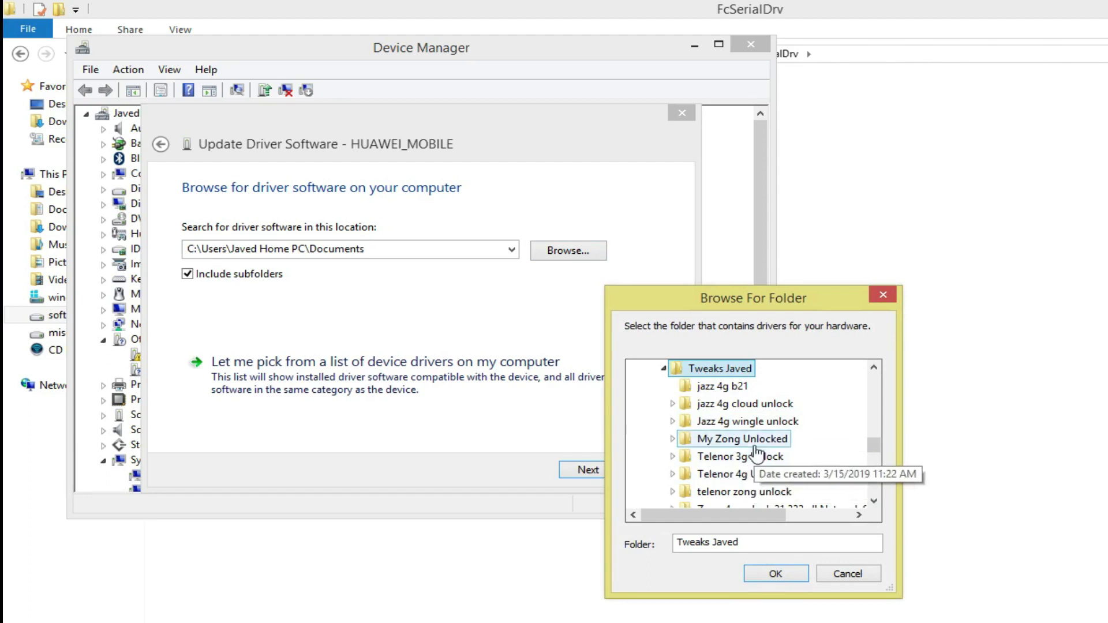
{"action": "scroll", "coordinate": [756, 459], "scroll_direction": "down", "scroll_amount": 1}
{"action": "left_click", "coordinate": [751, 439]}
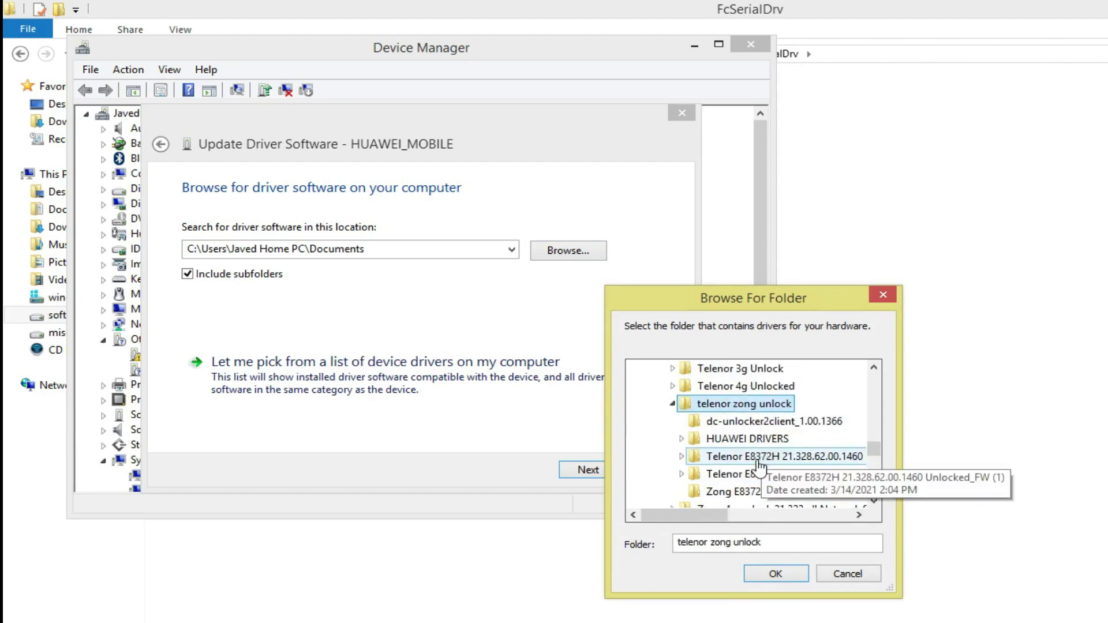
{"action": "left_click", "coordinate": [748, 440]}
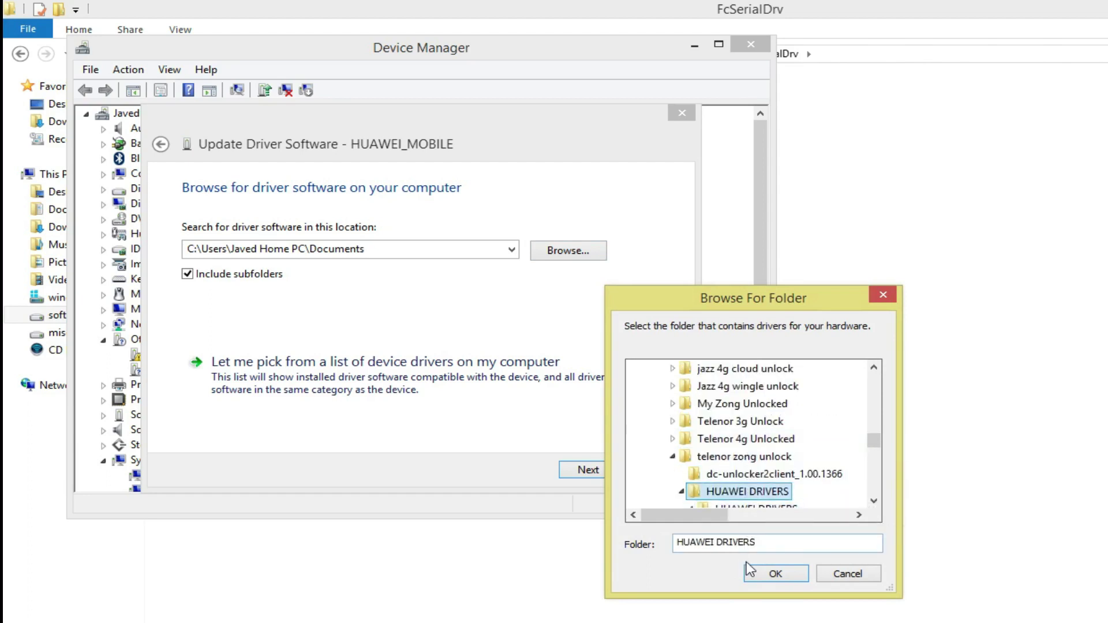
{"action": "left_click", "coordinate": [771, 573]}
- Install the driver as FC - PC UI Interface (COM3) and close System information
{"action": "left_click", "coordinate": [587, 472]}
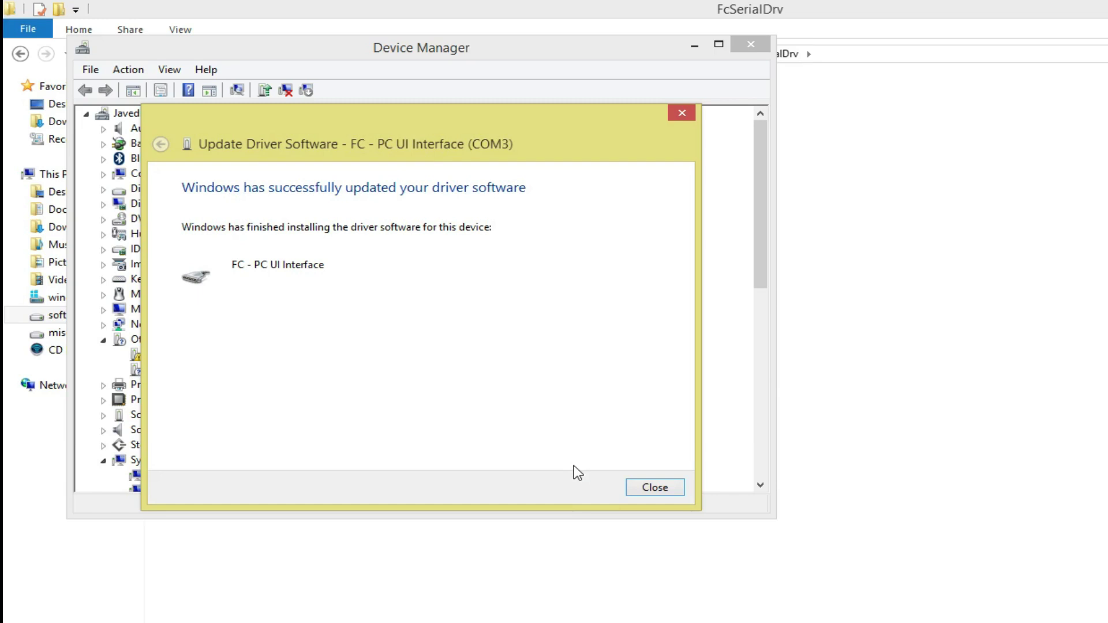
{"action": "left_click", "coordinate": [639, 488]}
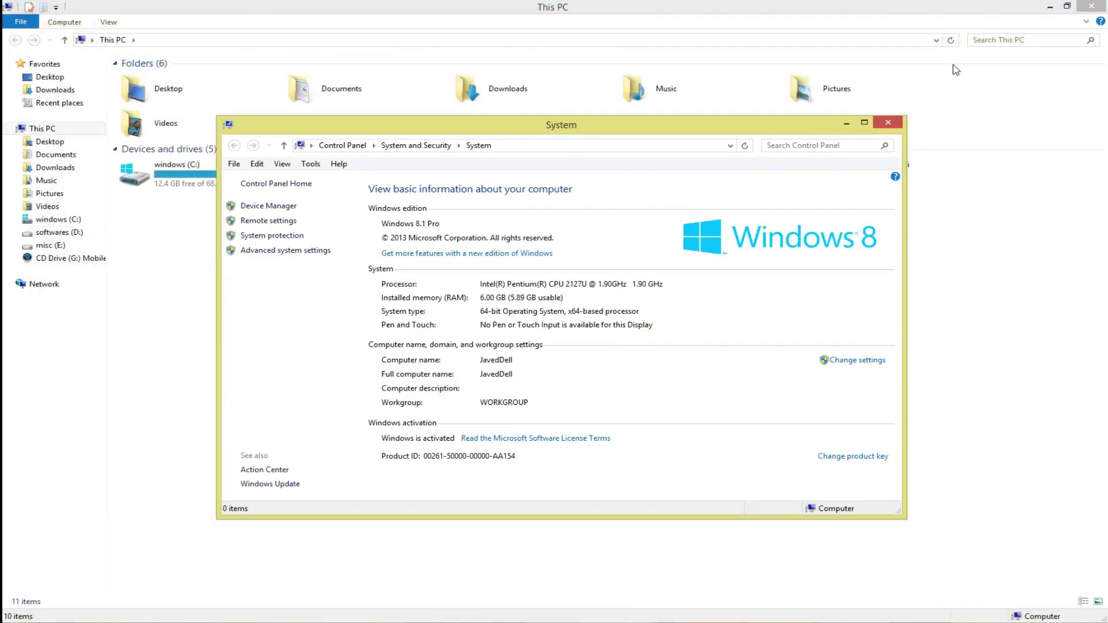
{"action": "left_click", "coordinate": [888, 122]}
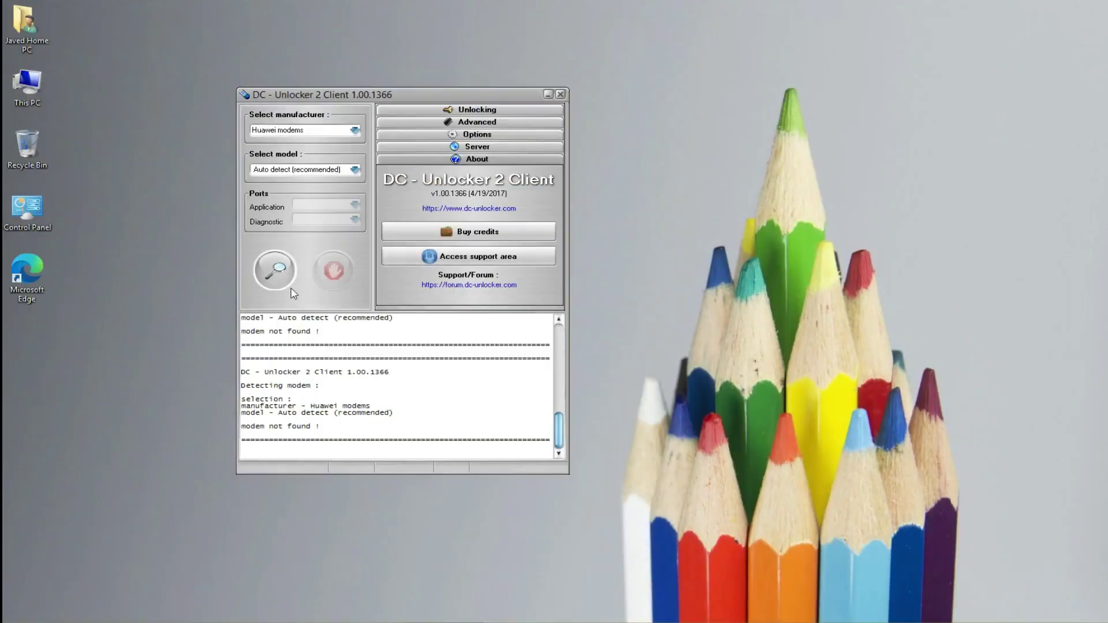
- Detect the Huawei E8372h on COM3 and highlight its Card Lock status and firmware 21.210.05.00.306
{"action": "left_click", "coordinate": [276, 274]}
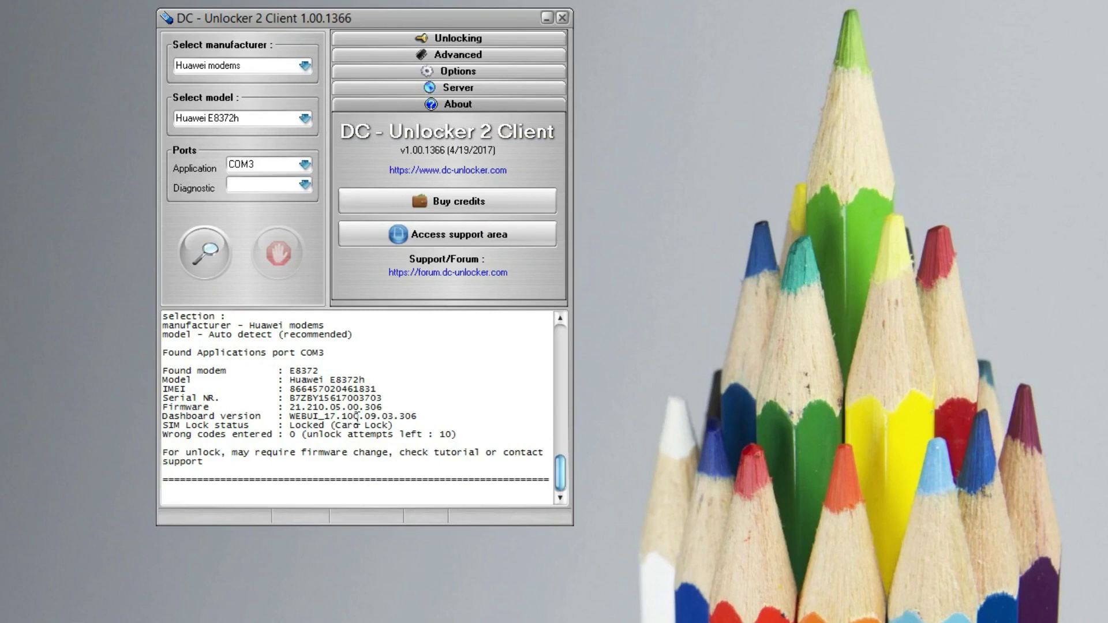
{"action": "left_click_drag", "start_coordinate": [408, 427], "coordinate": [276, 427]}
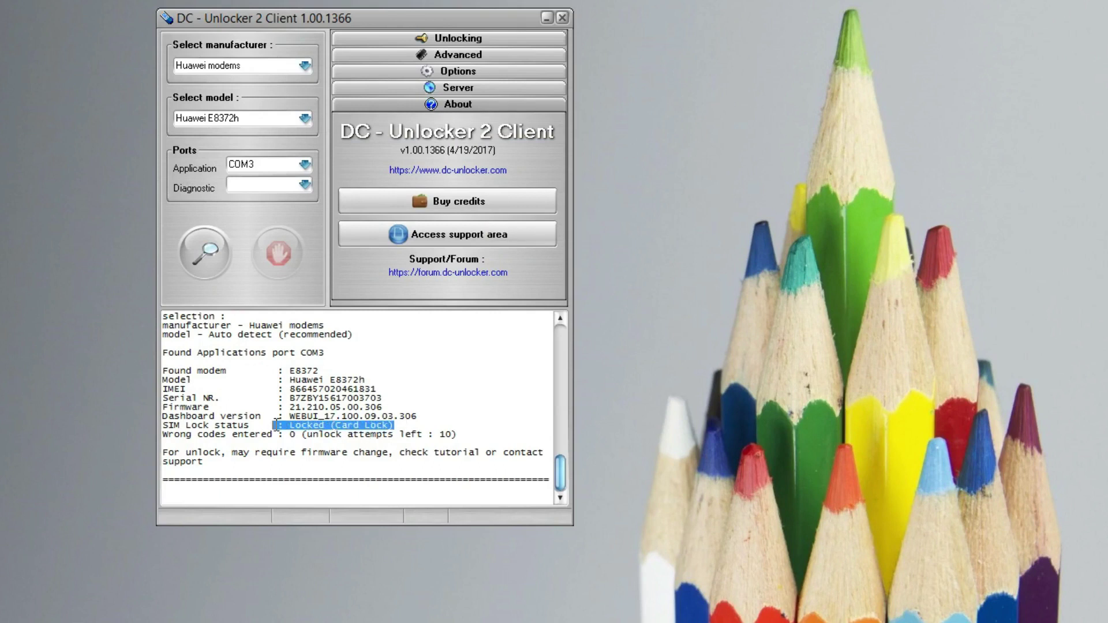
{"action": "left_click", "coordinate": [392, 401]}
{"action": "left_click_drag", "start_coordinate": [390, 405], "coordinate": [286, 414]}
{"action": "left_click", "coordinate": [353, 426]}
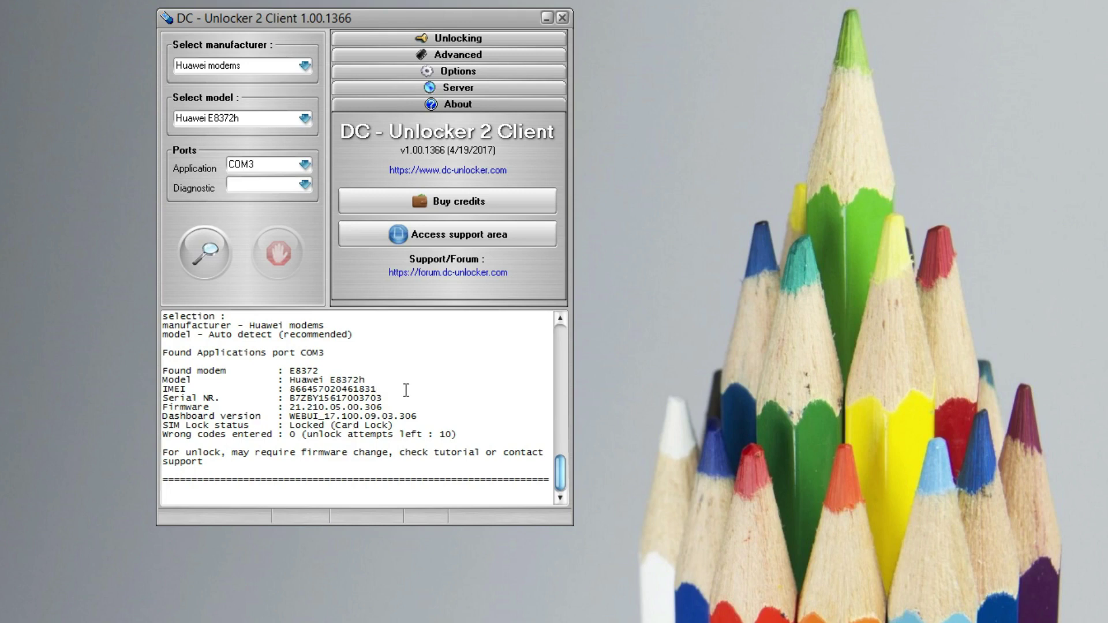
{"action": "left_click", "coordinate": [368, 379]}
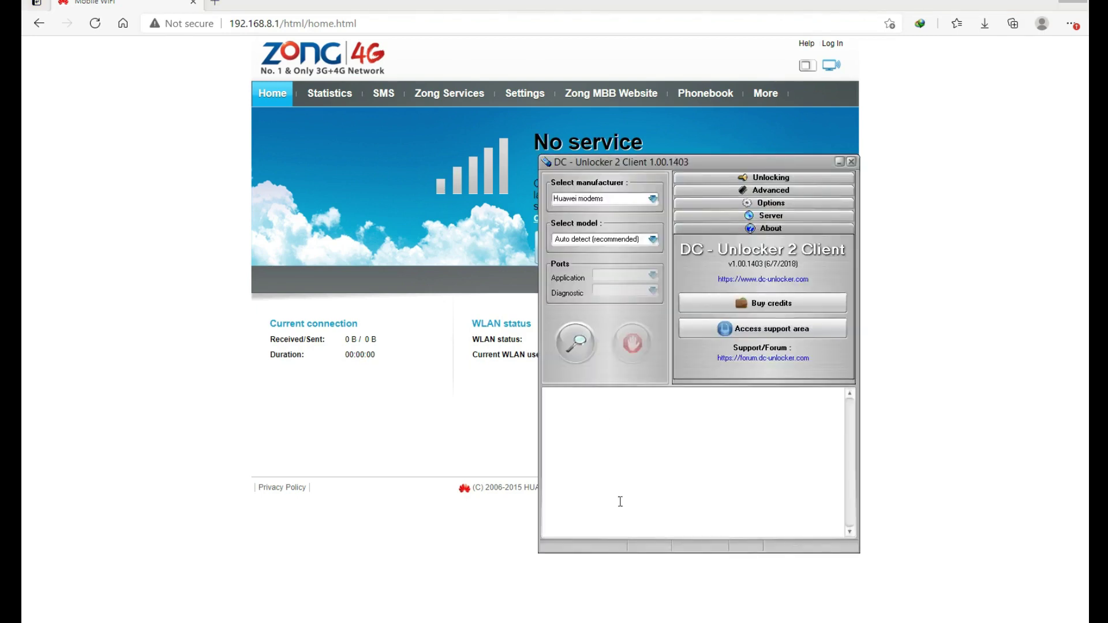
- Detect the modem in client 1.00.1403, highlight its firmware line, then bring up the Zong router page
{"action": "left_click", "coordinate": [578, 348]}
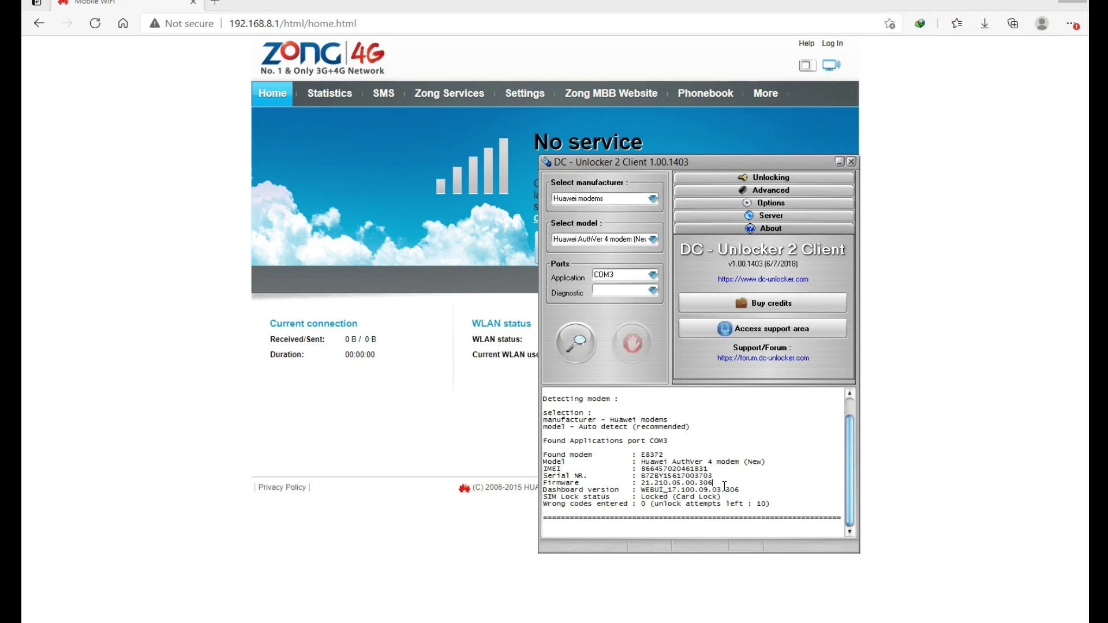
{"action": "left_click_drag", "start_coordinate": [543, 491], "coordinate": [643, 491]}
{"action": "left_click", "coordinate": [667, 490]}
{"action": "left_click", "coordinate": [522, 99]}
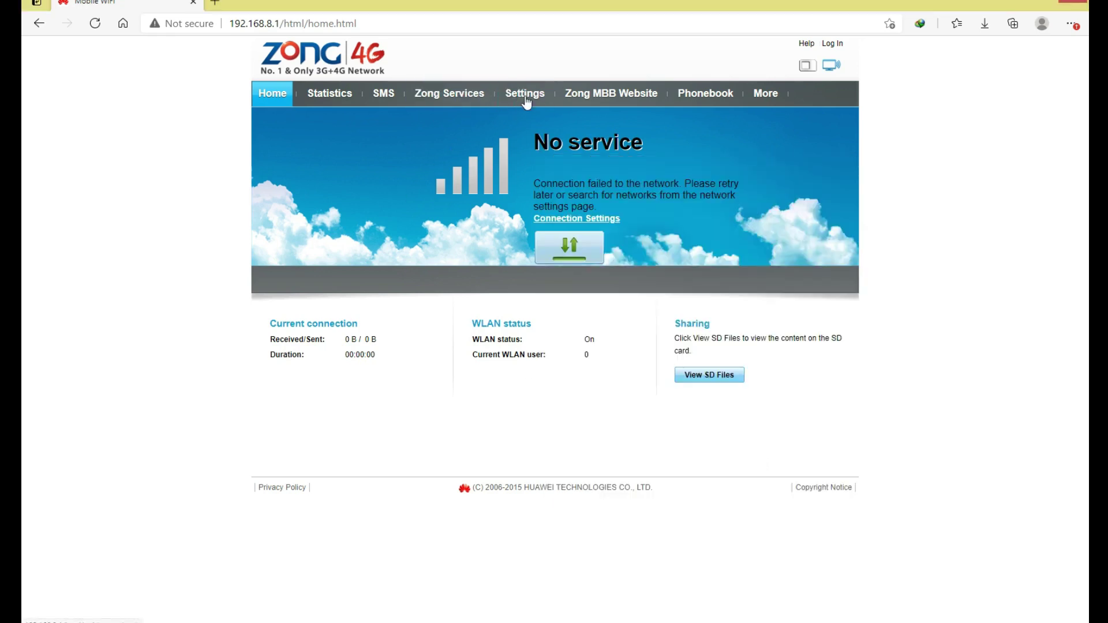
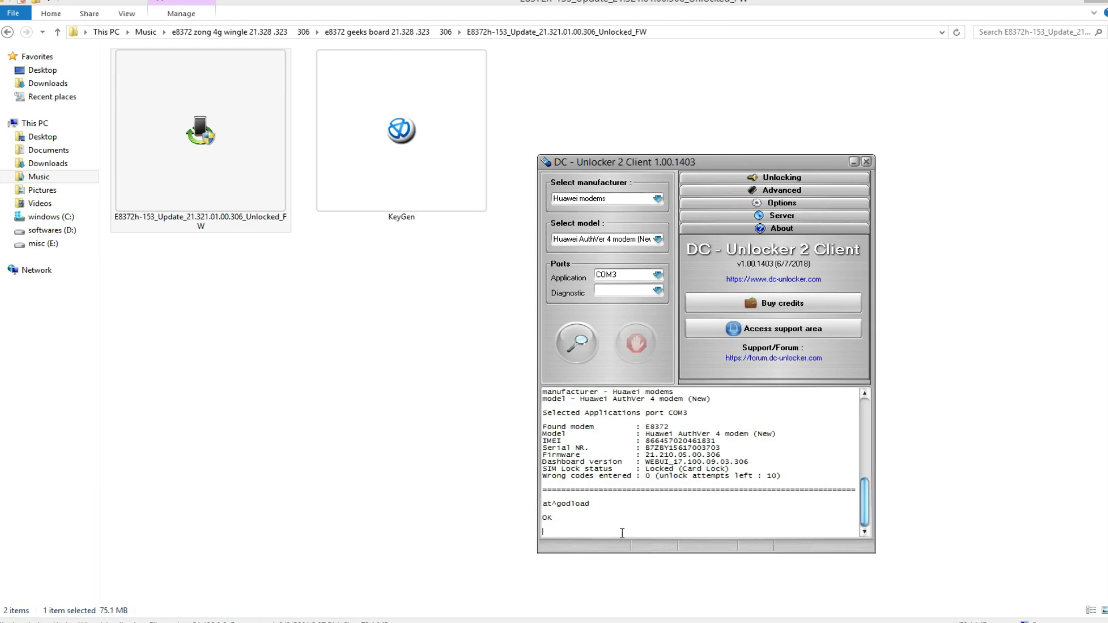
- Launch the firmware update program and the KeyGen key generator from File Explorer
{"action": "right_click", "coordinate": [143, 167]}
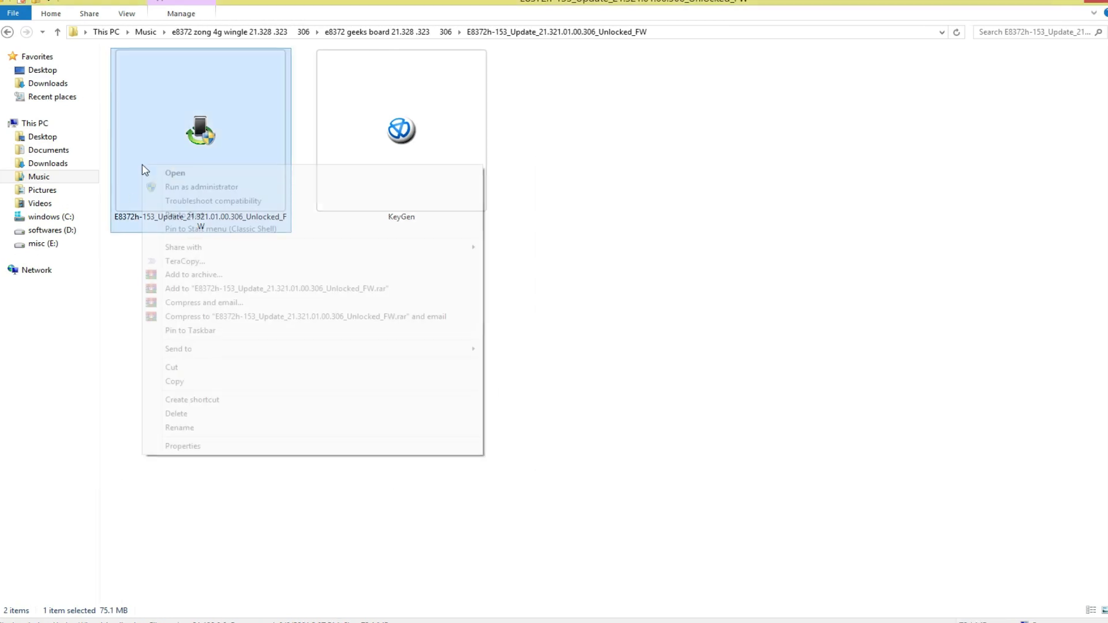
{"action": "left_click", "coordinate": [154, 179]}
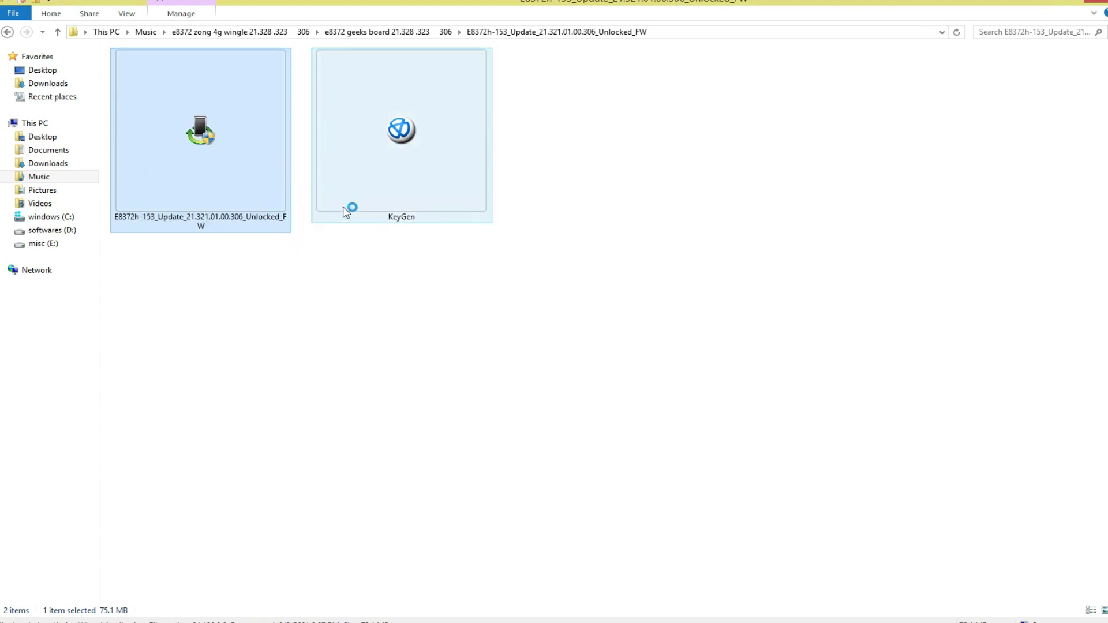
{"action": "right_click", "coordinate": [400, 168]}
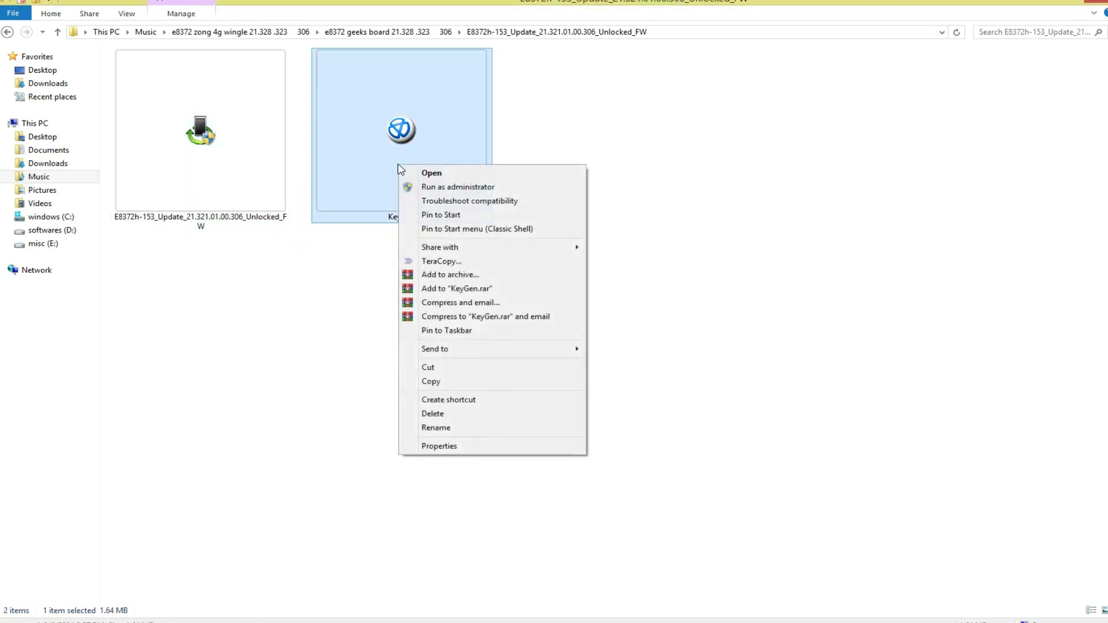
{"action": "left_click", "coordinate": [431, 173]}
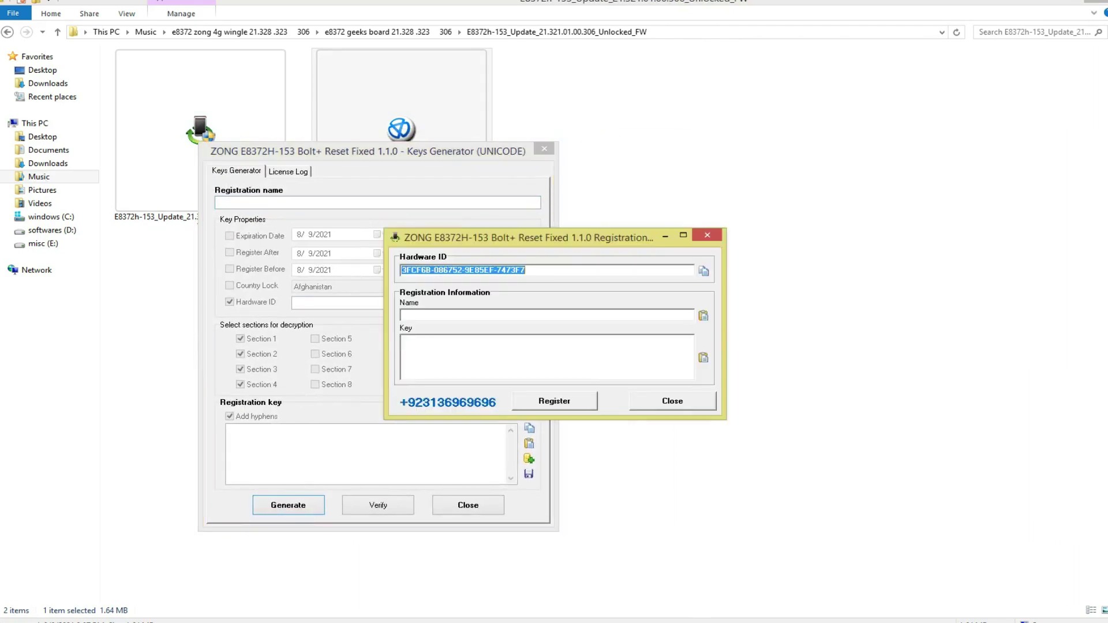
- Enter the registration name in both windows and paste the hardware ID into the KeyGen
{"action": "left_click_drag", "start_coordinate": [563, 247], "coordinate": [800, 224]}
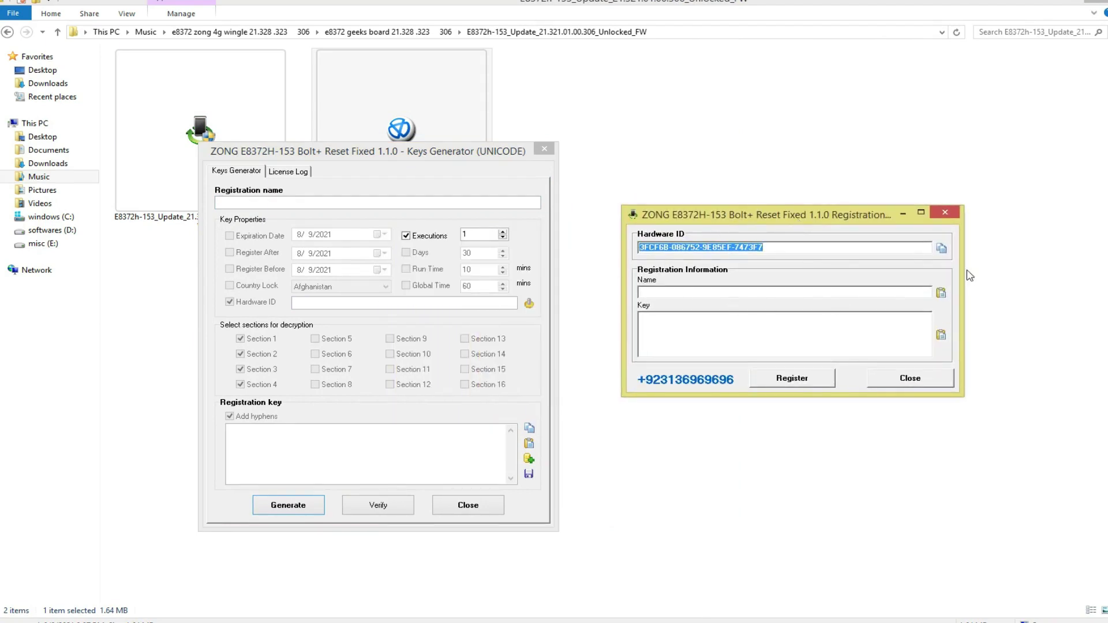
{"action": "left_click", "coordinate": [886, 293]}
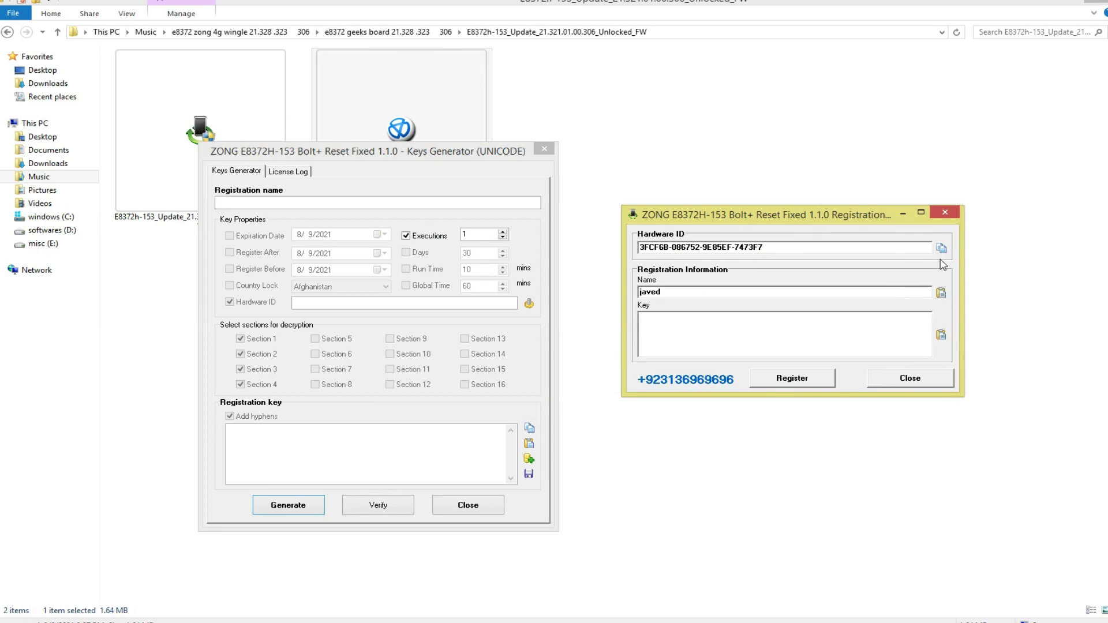
{"action": "left_click", "coordinate": [466, 199]}
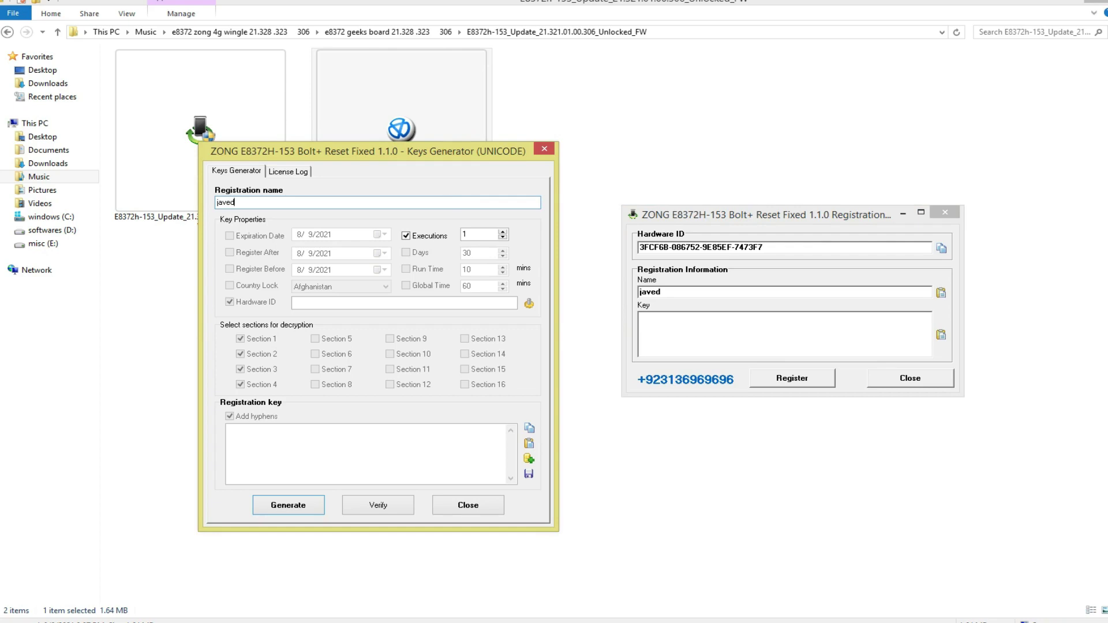
{"action": "left_click", "coordinate": [467, 300]}
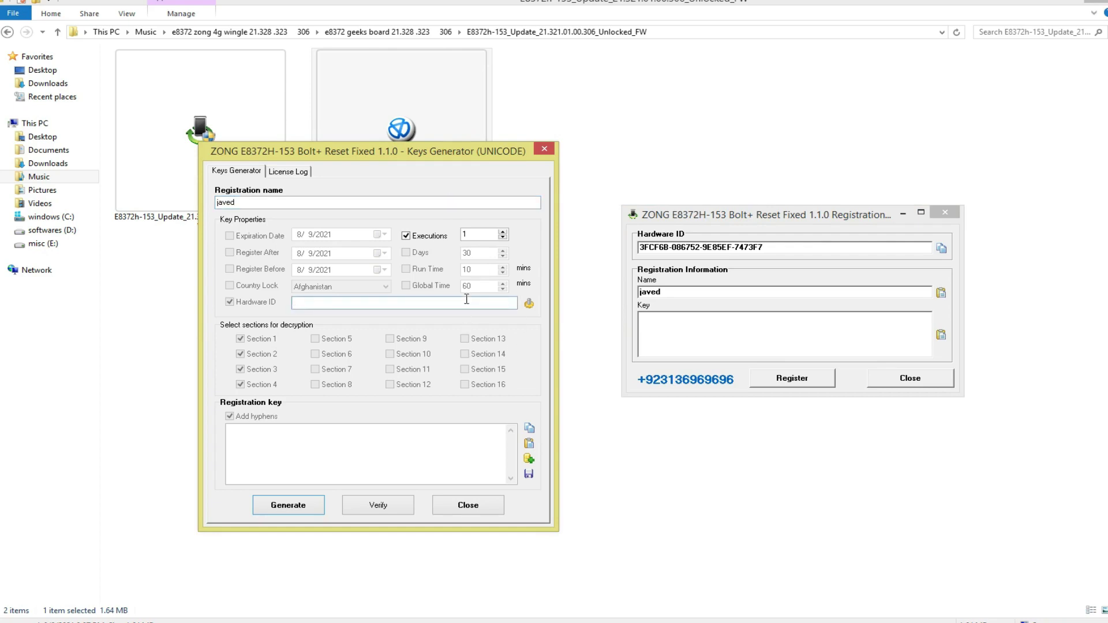
{"action": "type", "text": "3FCF6B-086752-9E85EF-7473F7"}
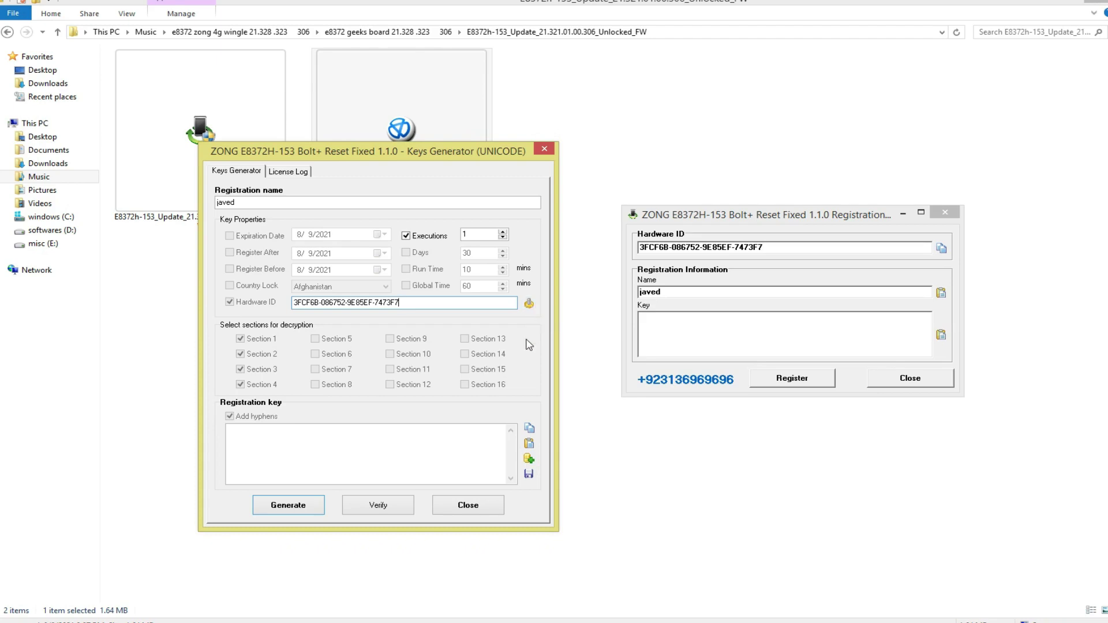
- Generate the registration key, paste it into the registration form, and register successfully
{"action": "left_click", "coordinate": [297, 509]}
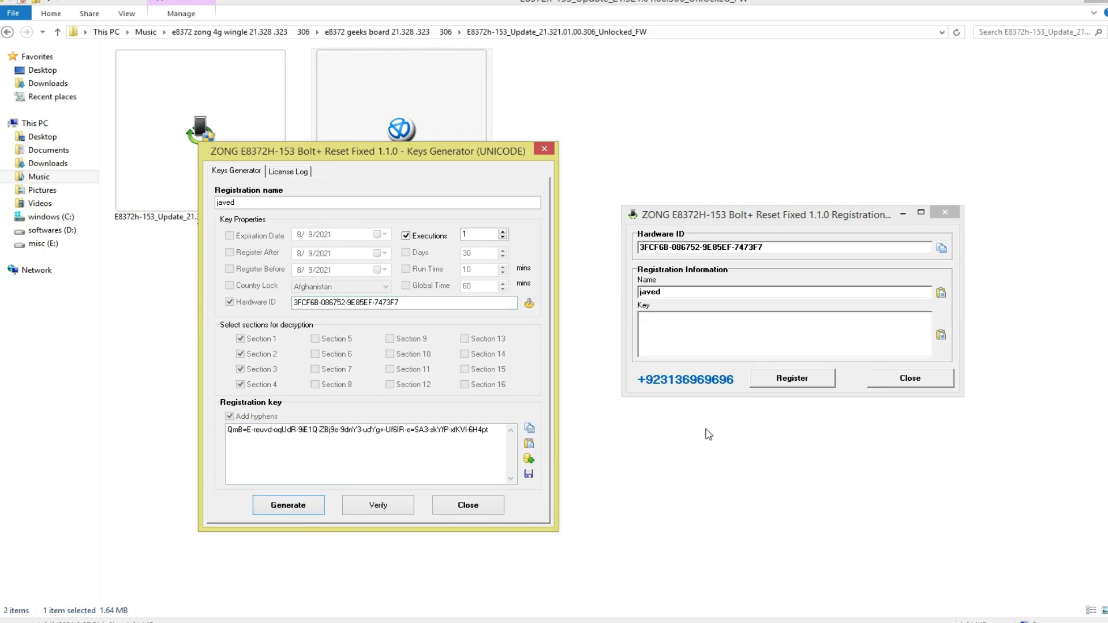
{"action": "left_click", "coordinate": [940, 336]}
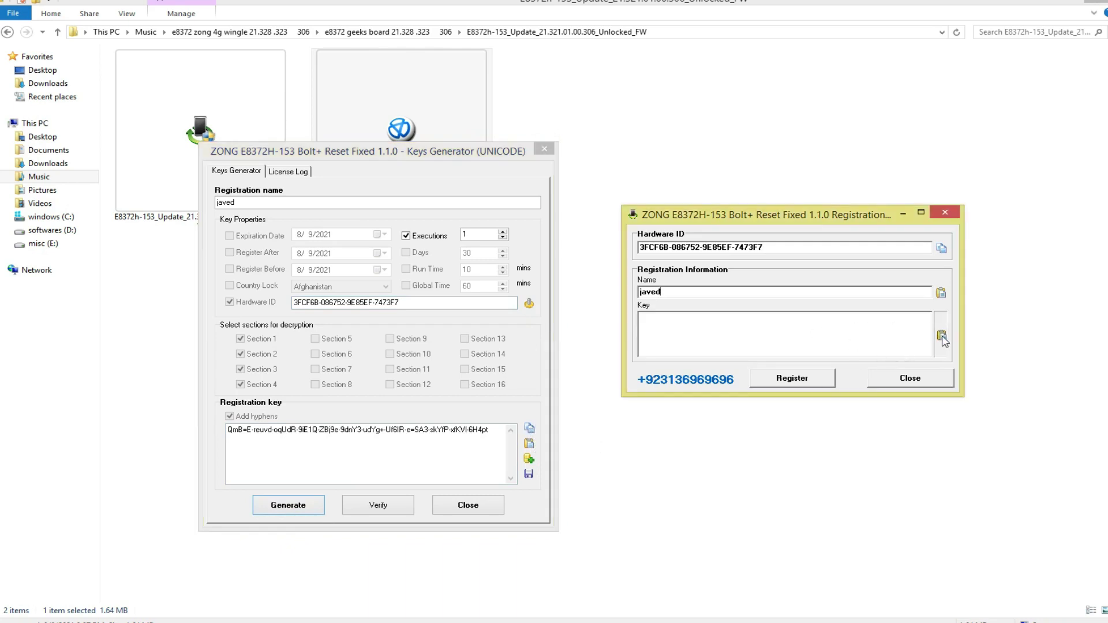
{"action": "left_click", "coordinate": [771, 381]}
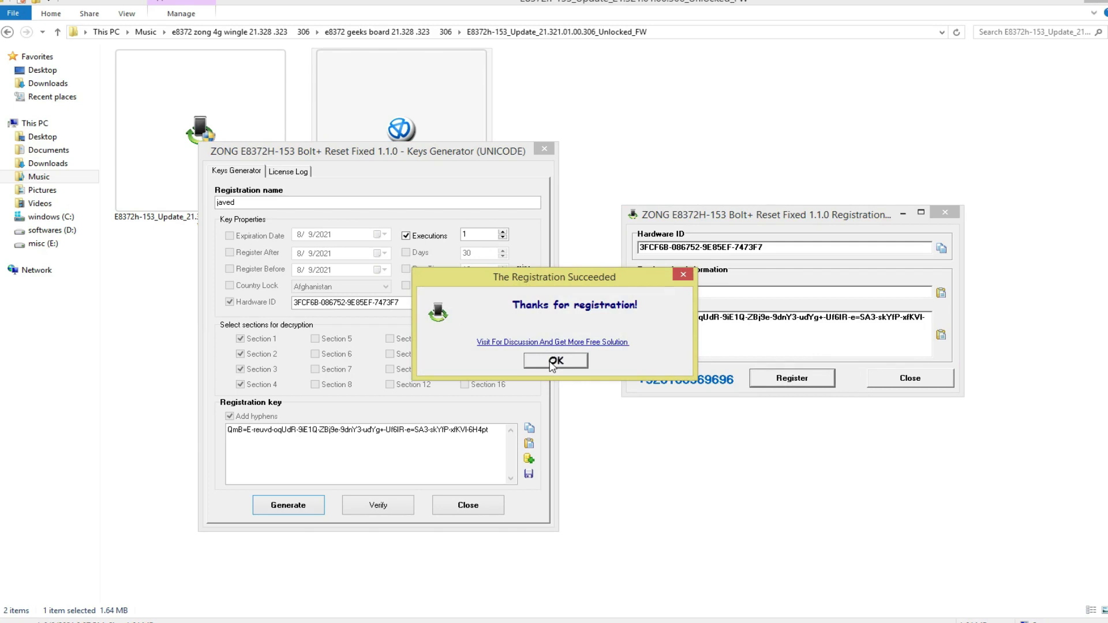
{"action": "left_click", "coordinate": [554, 362]}
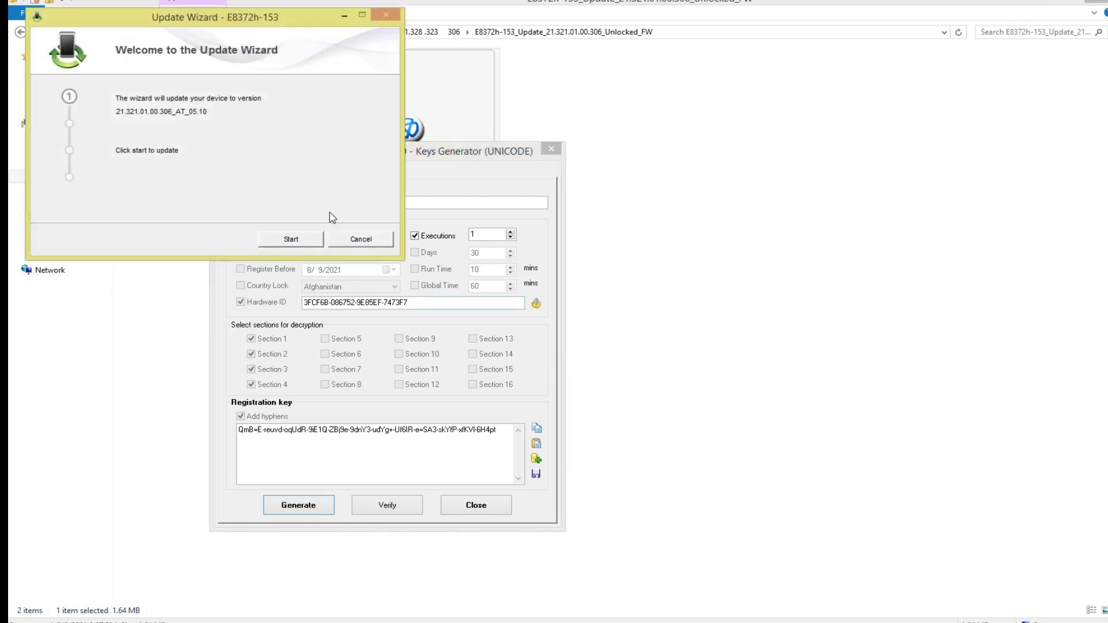
- Start the firmware update so the wizard begins searching for the device port
{"action": "left_click_drag", "start_coordinate": [311, 24], "coordinate": [871, 186]}
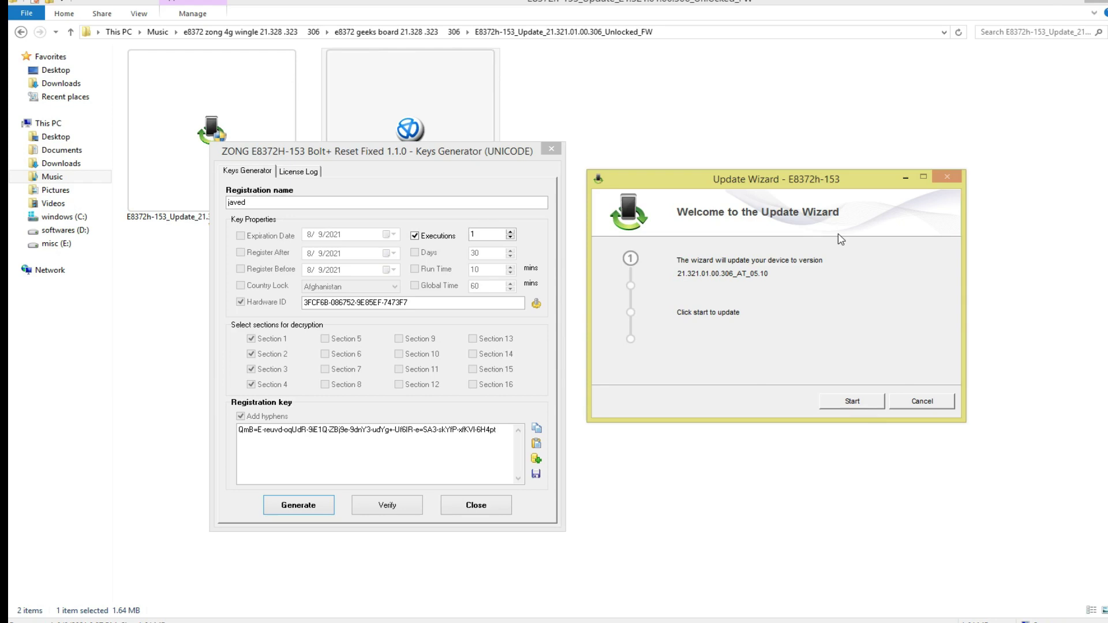
{"action": "left_click", "coordinate": [852, 401]}
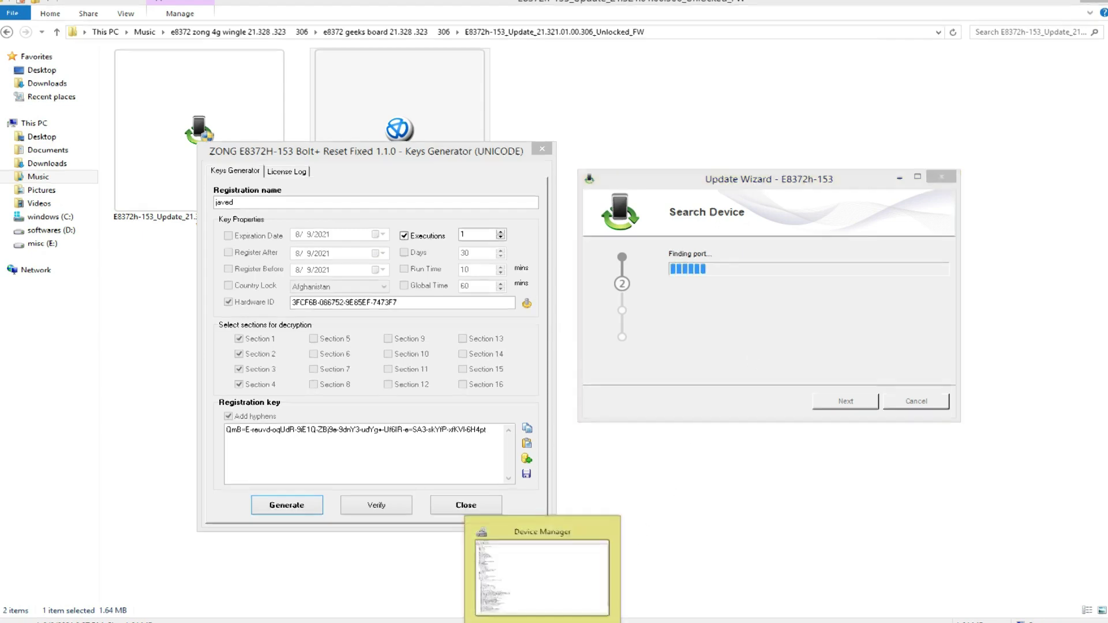
- Wait for 'Update successful' and check the firmware row reads 21.321.01.00.306_AT_05.10
{"action": "left_click", "coordinate": [543, 622]}
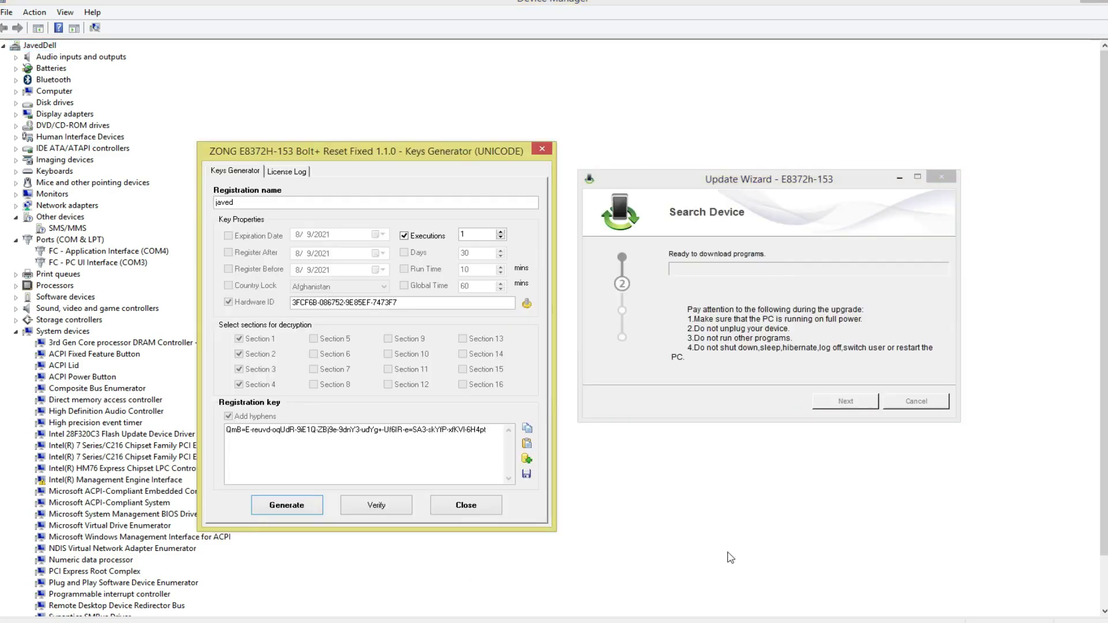
{"action": "left_click", "coordinate": [732, 396]}
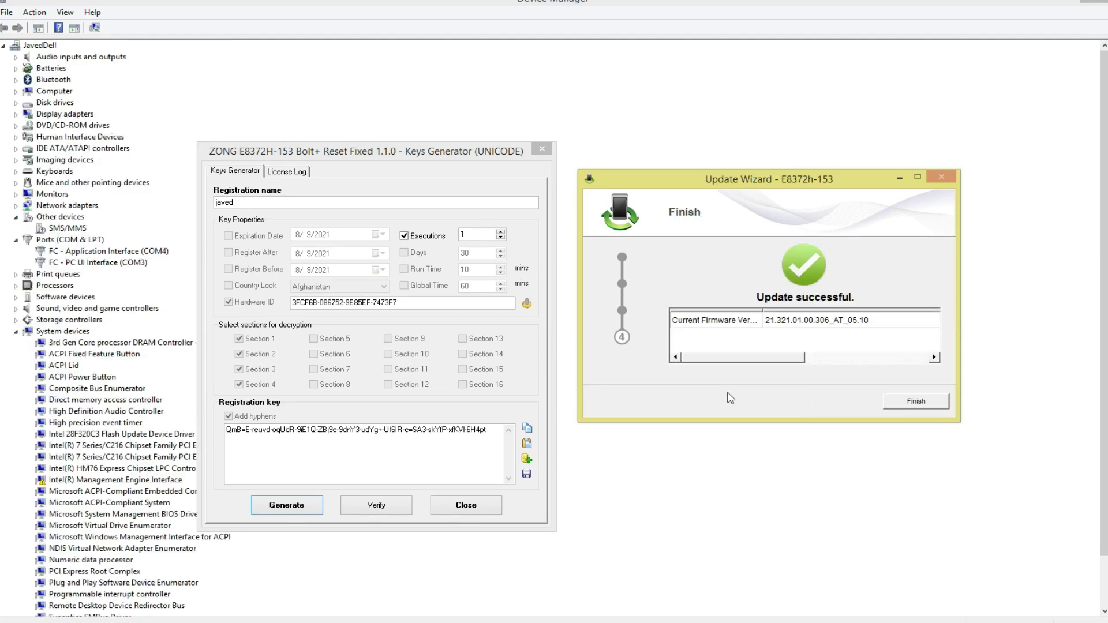
{"action": "left_click", "coordinate": [820, 324]}
{"action": "scroll", "coordinate": [843, 388], "scroll_direction": "right", "scroll_amount": 3}
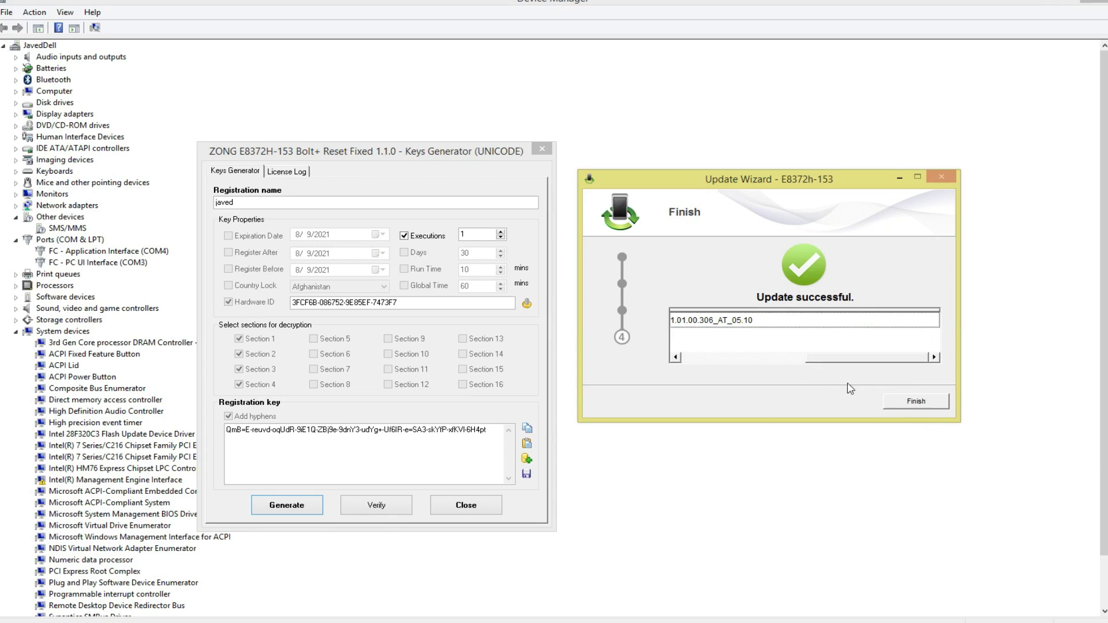
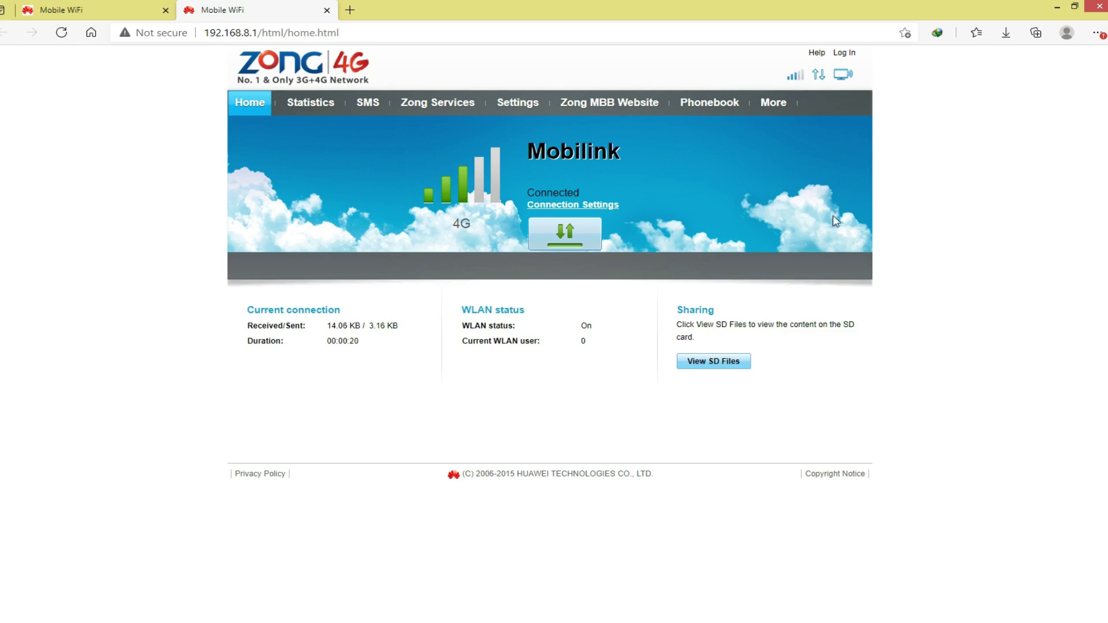
- Log in to the router's settings with the admin username and password
{"action": "left_click", "coordinate": [526, 110]}
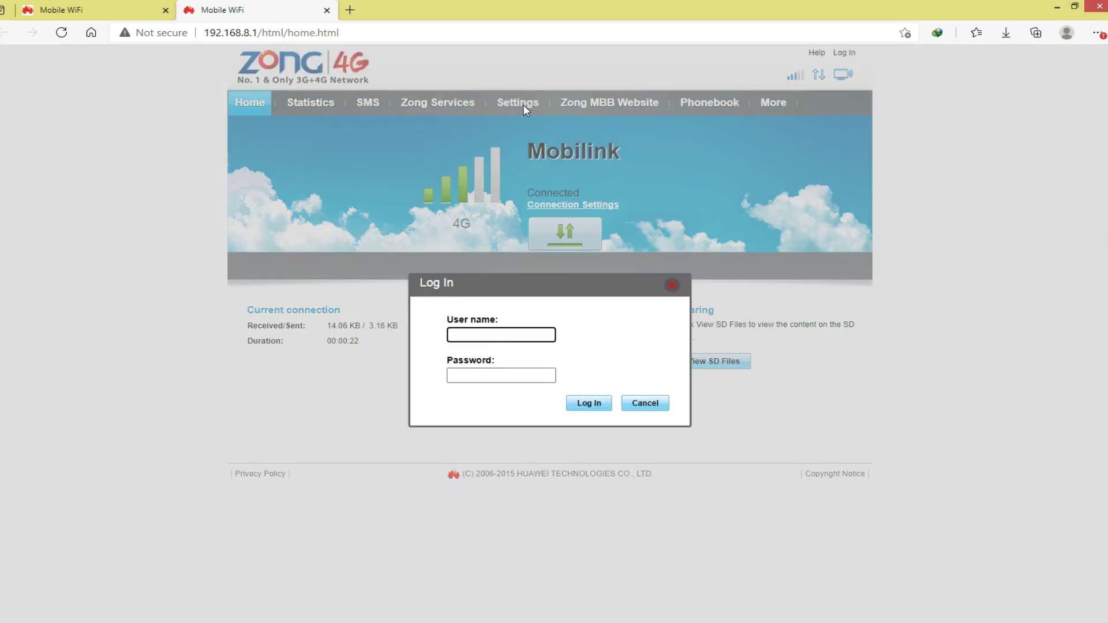
{"action": "left_click", "coordinate": [540, 337]}
{"action": "type", "text": "admin"}
{"action": "key", "text": "Tab"}
{"action": "type", "text": "admin"}
{"action": "left_click", "coordinate": [579, 404]}
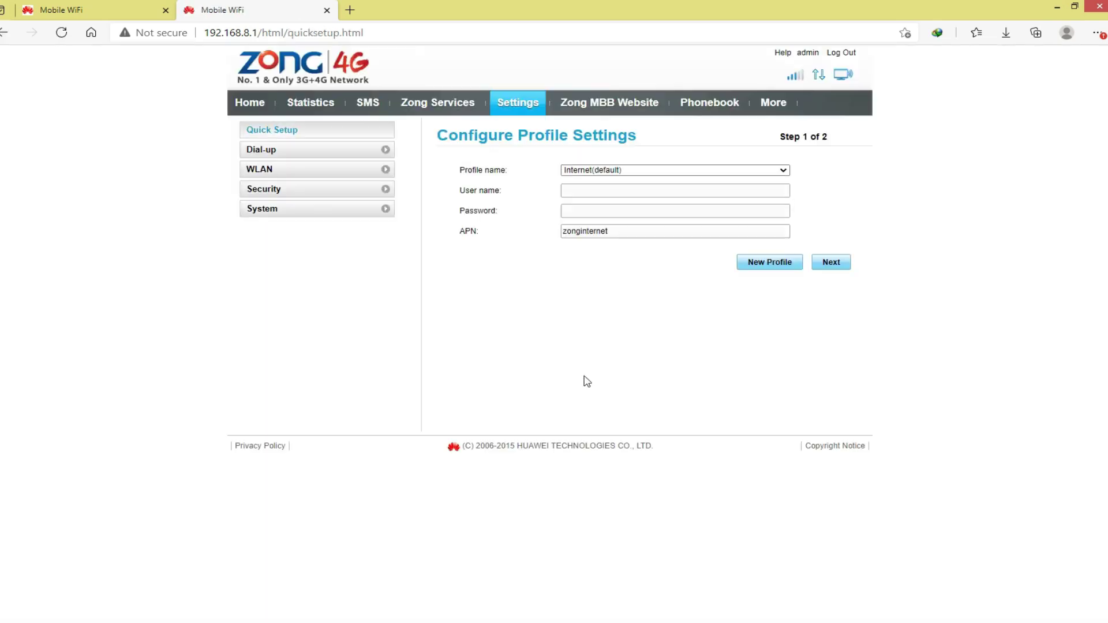
- Open System > Device Information to view the router's IMEI, IMSI and versions
{"action": "left_click", "coordinate": [331, 210]}
{"action": "left_click", "coordinate": [302, 225]}
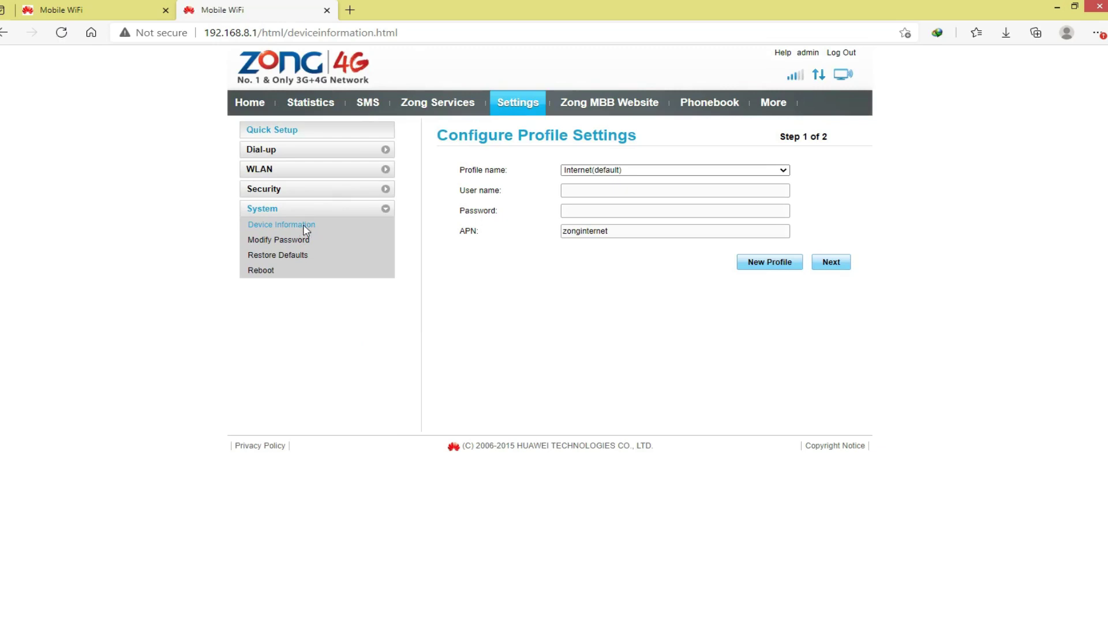
{"action": "left_click", "coordinate": [349, 10]}
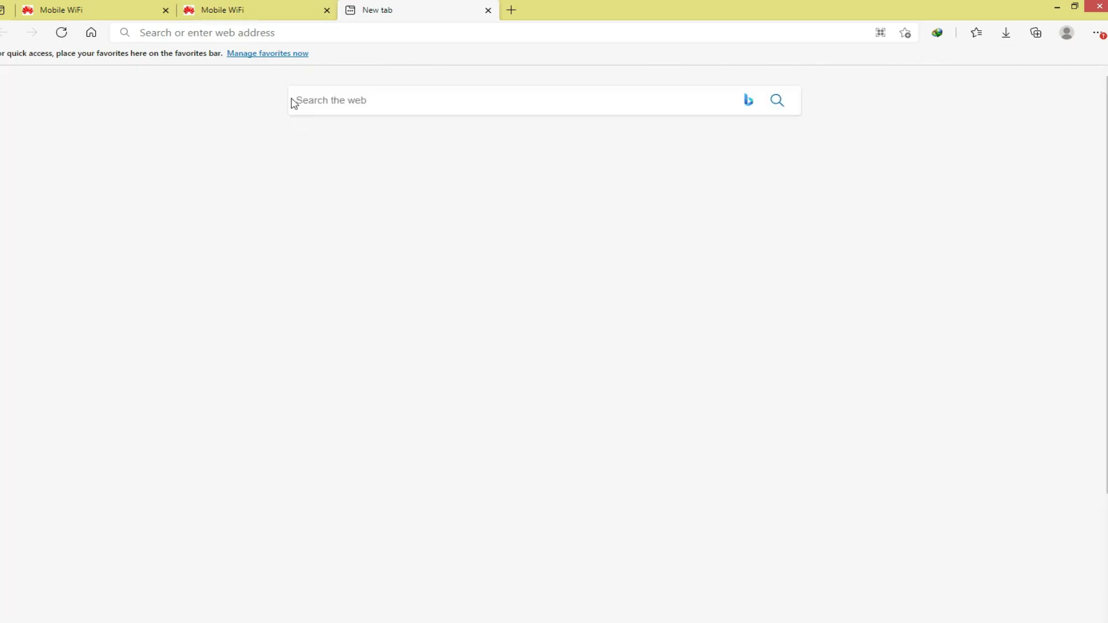
- Go to YouTube, open the tech channel's page, and select the phone number in the device details
{"action": "left_click", "coordinate": [366, 163]}
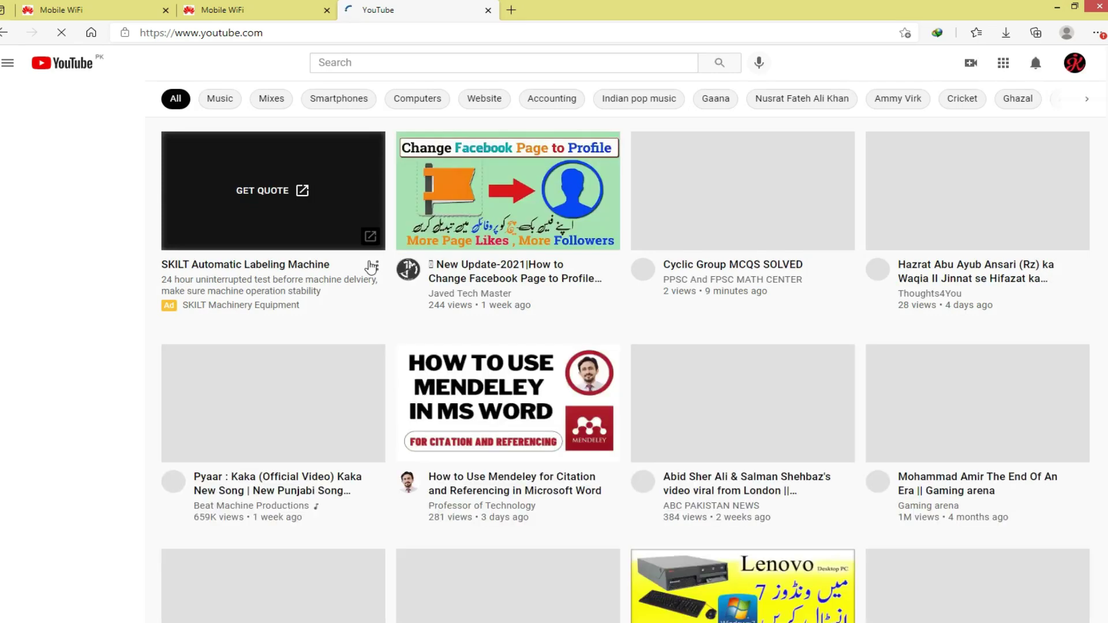
{"action": "left_click", "coordinate": [481, 295]}
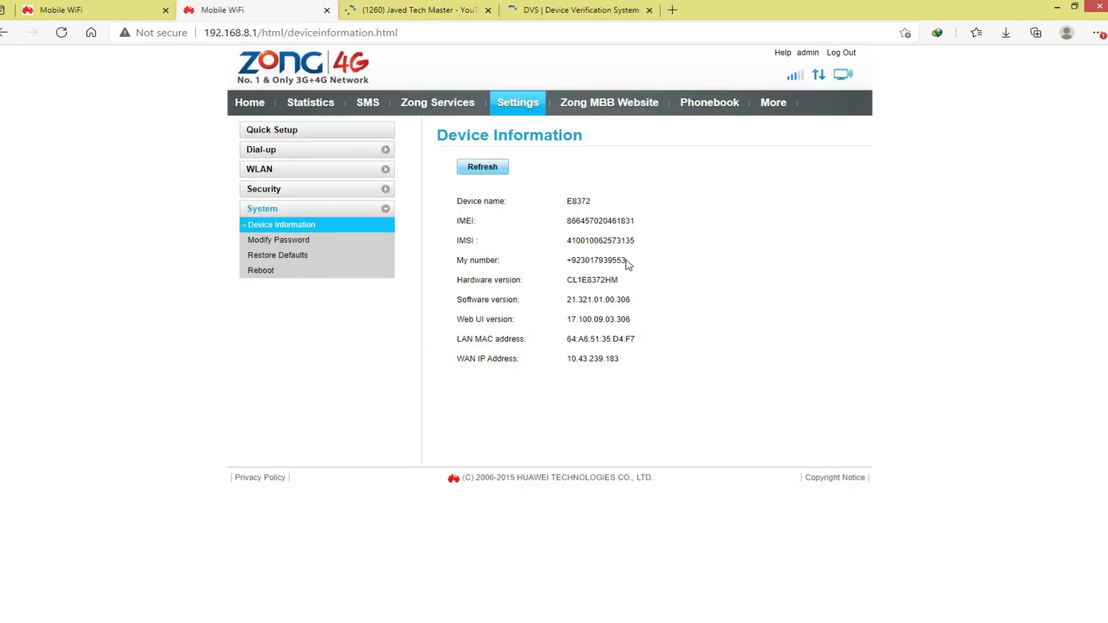
{"action": "left_click_drag", "start_coordinate": [629, 263], "coordinate": [499, 261]}
{"action": "left_click", "coordinate": [524, 336]}
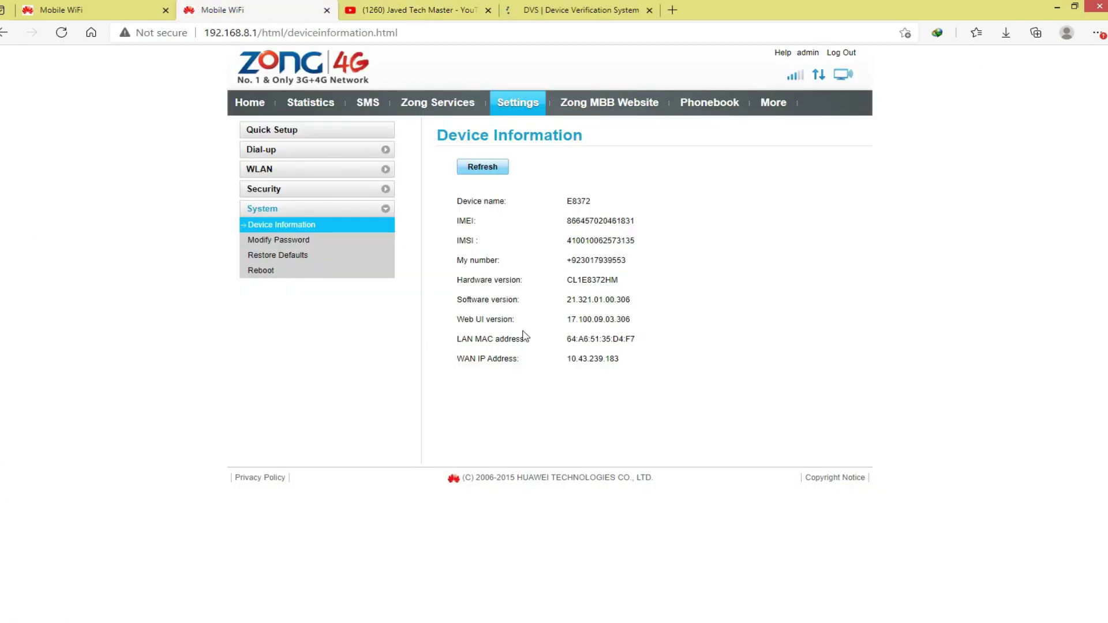
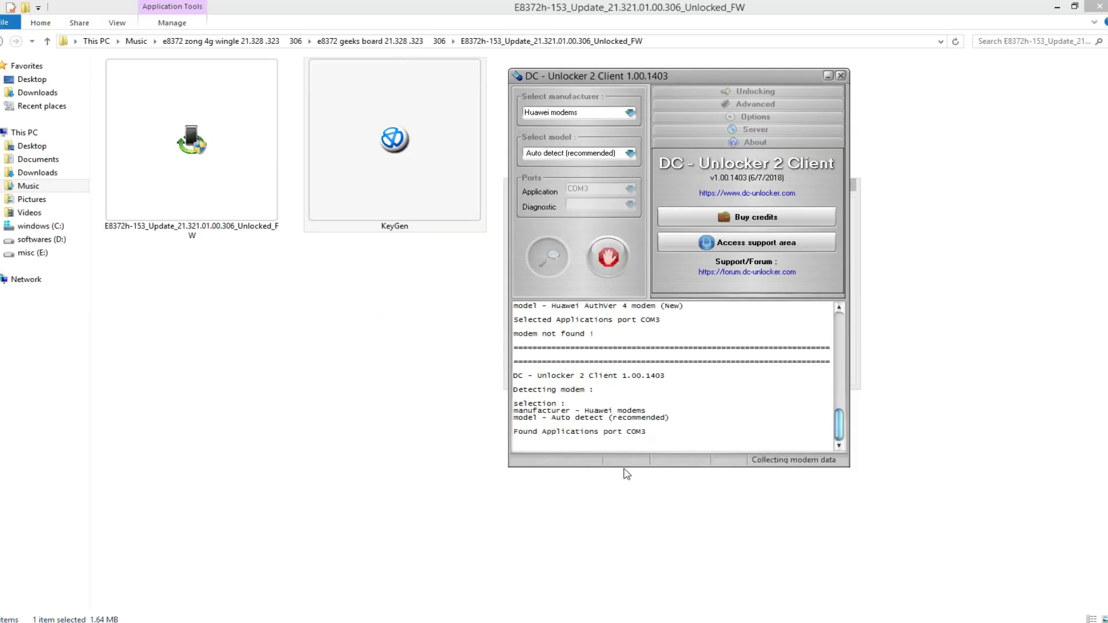
- Paste the AT^NVWRSX command onto the empty last line of the console below the E8372h detection log
{"action": "left_click_drag", "start_coordinate": [674, 419], "coordinate": [514, 411]}
{"action": "left_click", "coordinate": [550, 441]}
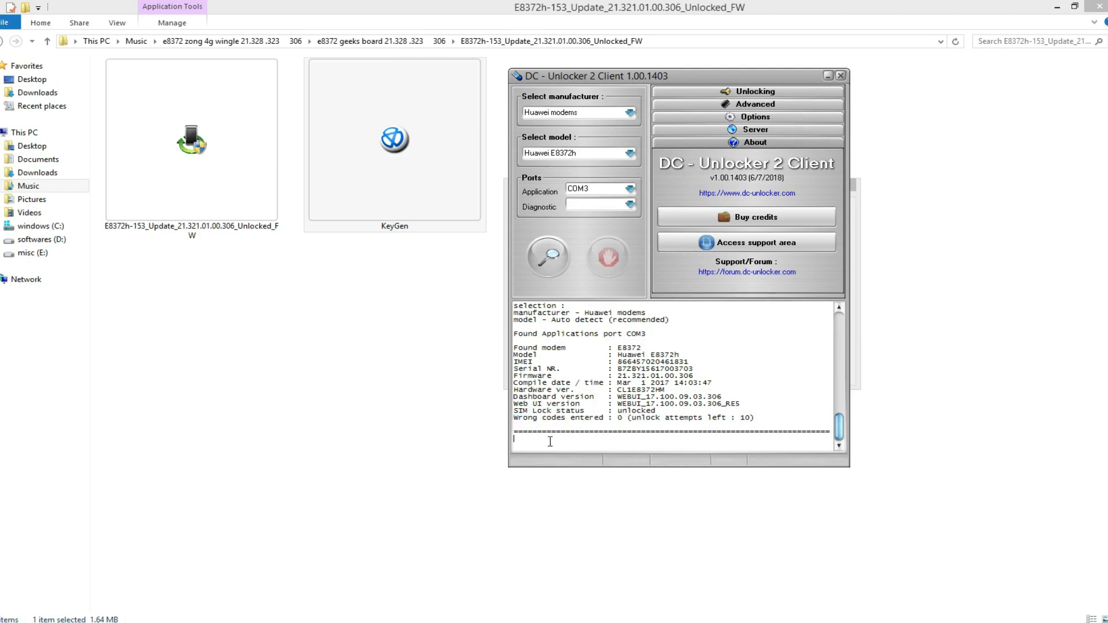
{"action": "key", "text": "ctrl+v"}
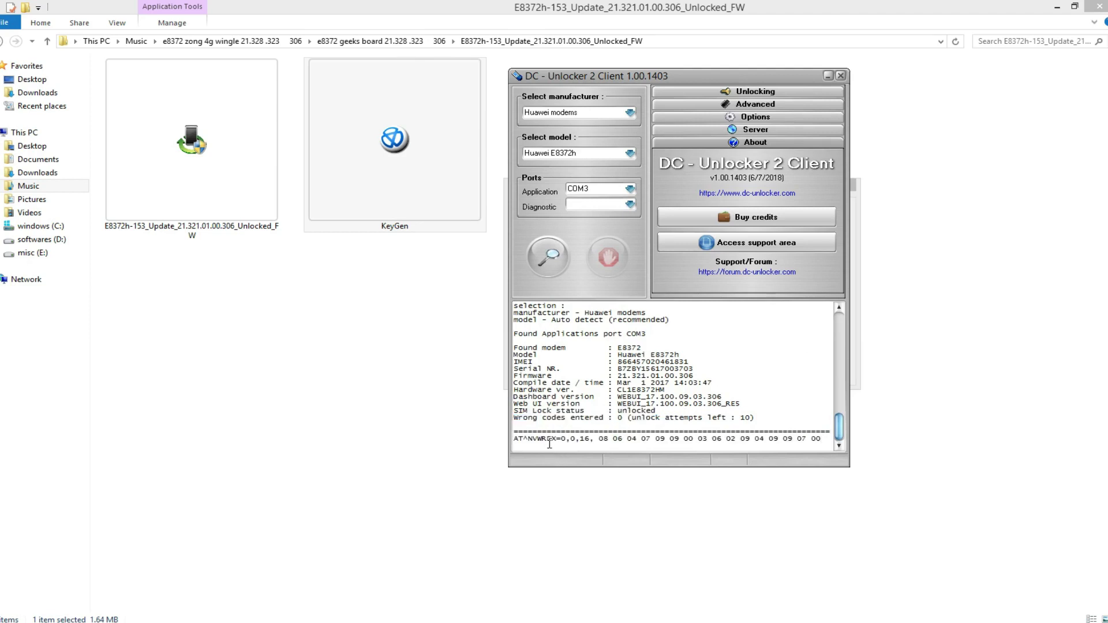